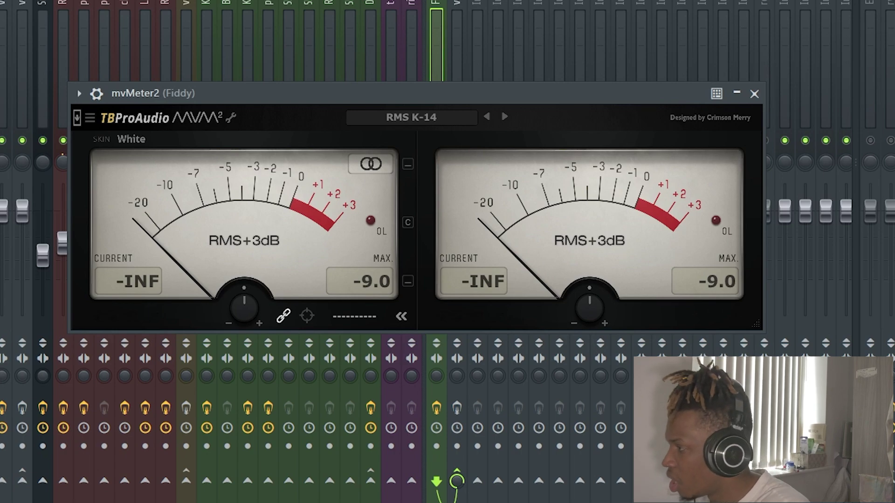
- Lower the ratio on the Tube-Tech CL 1B compressor toward 2:1 and close the plugin window
key("Escape")
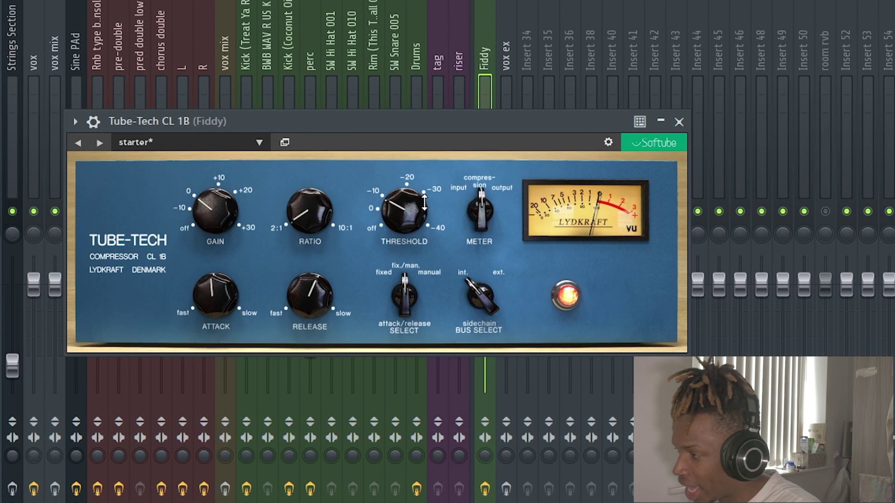
left_click_drag(310, 211, 310, 222)
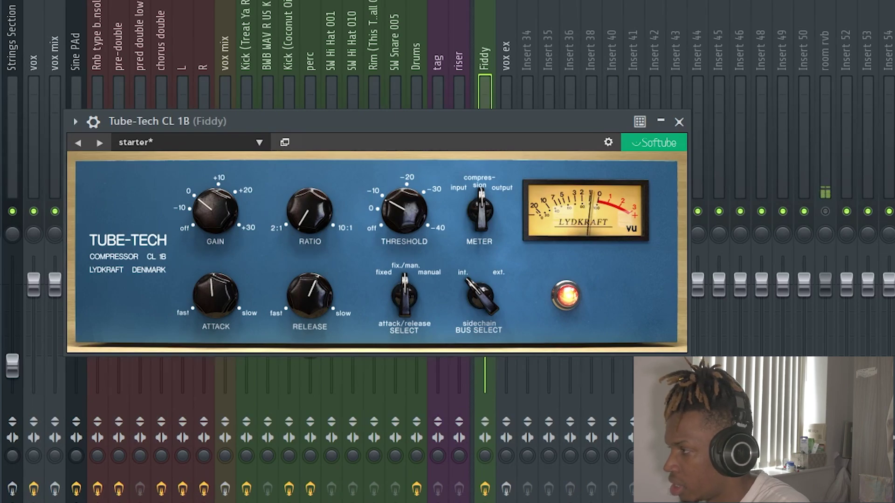
key("Escape")
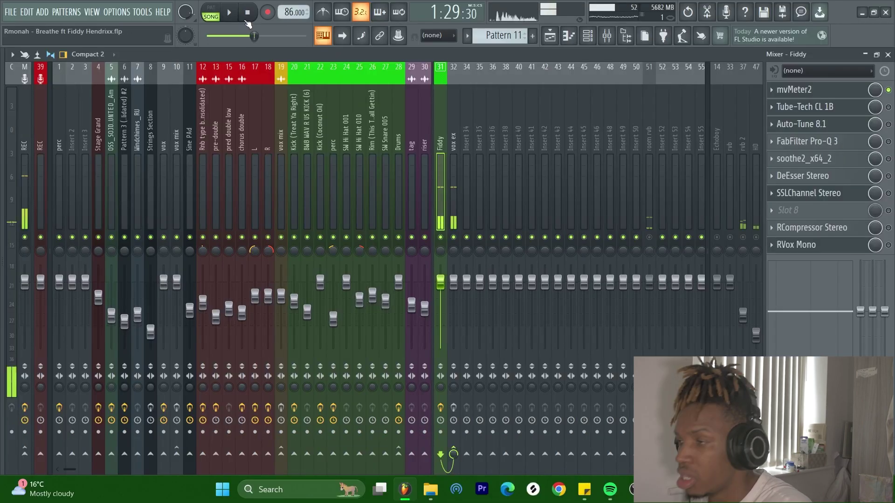
- Play the vocal without the Tube-Tech CL 1B, enable the compressor, and play the same passage again to compare
left_click(227, 16)
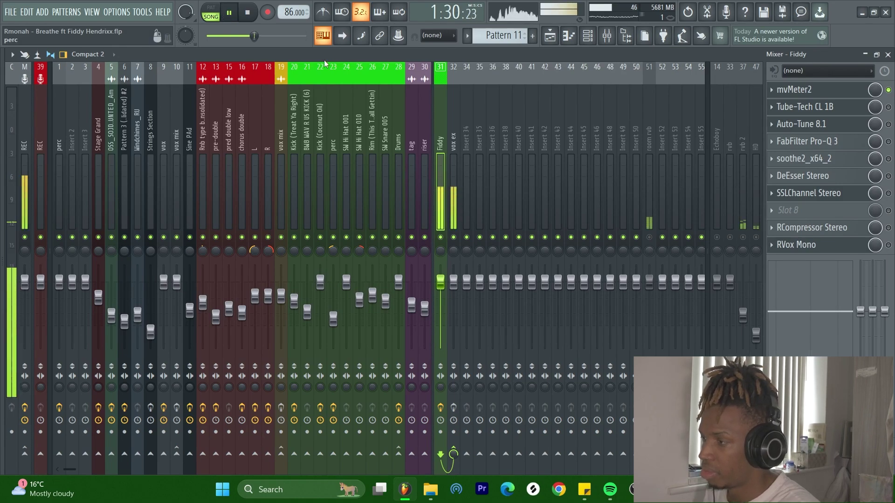
left_click(249, 15)
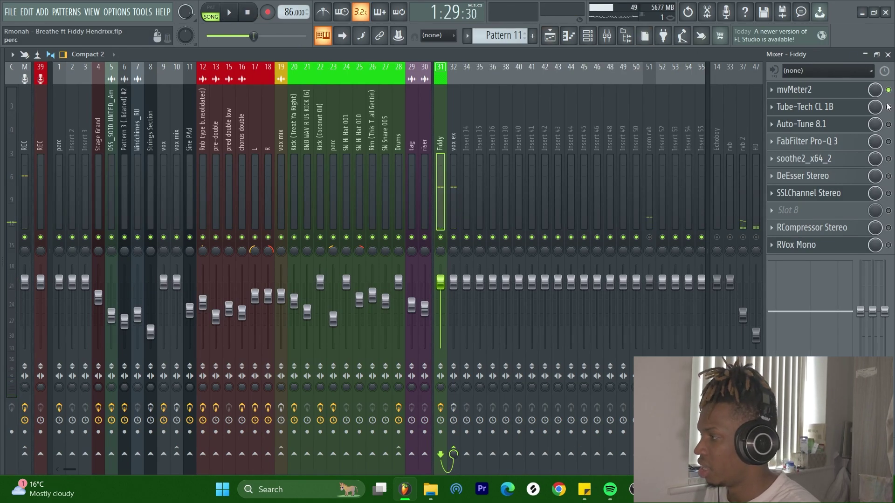
left_click(232, 13)
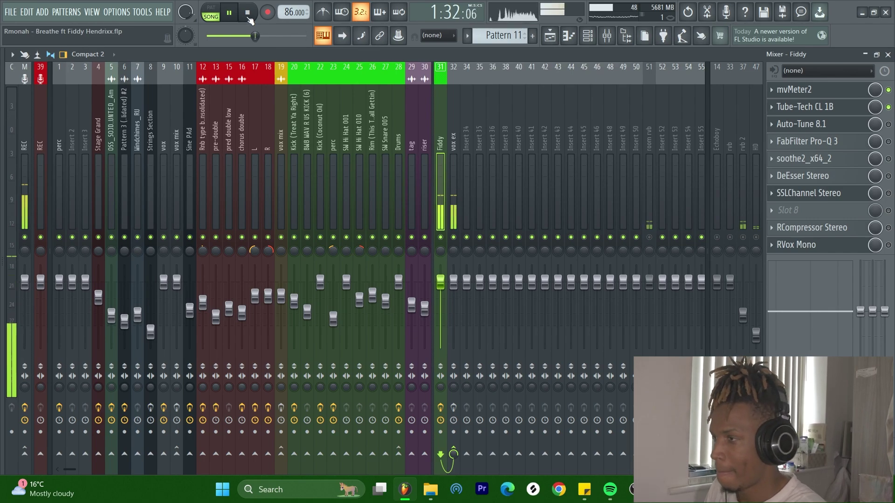
left_click(248, 17)
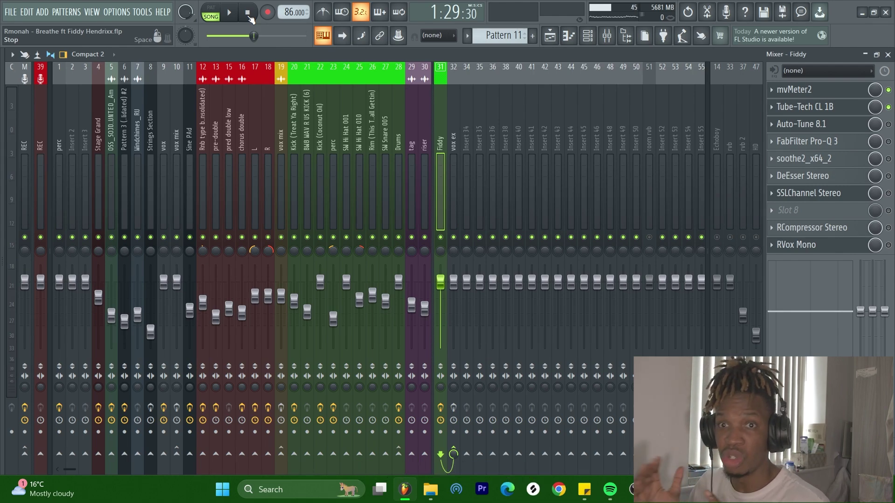
- Enable Auto-Tune 8.1 on the vocal channel and move mvMeter2 down to effect slot 8
left_click(888, 124)
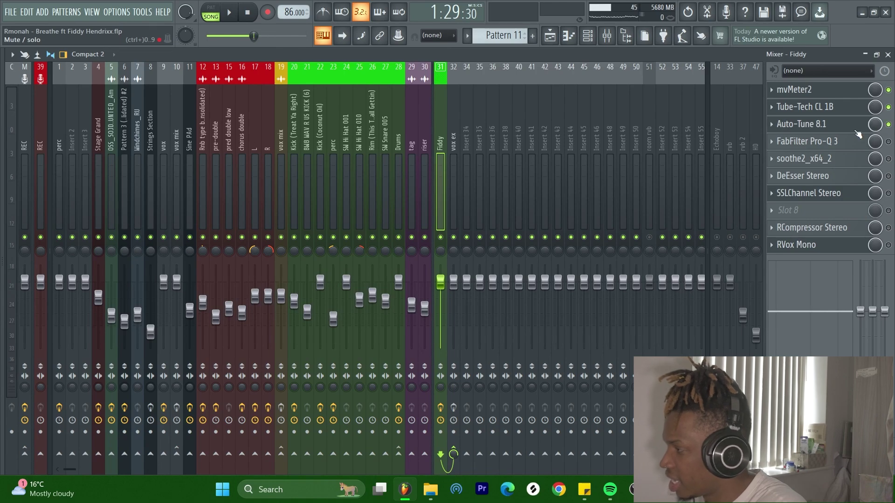
left_click_drag(796, 89, 806, 128)
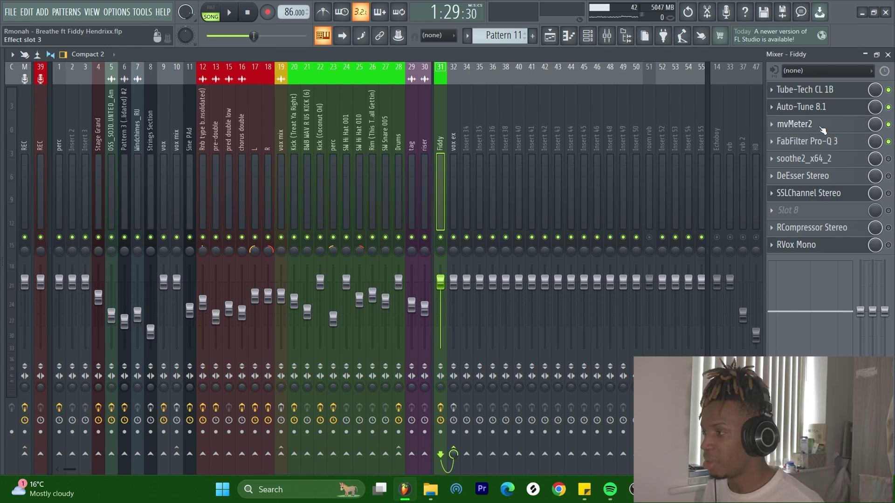
left_click_drag(823, 130, 822, 214)
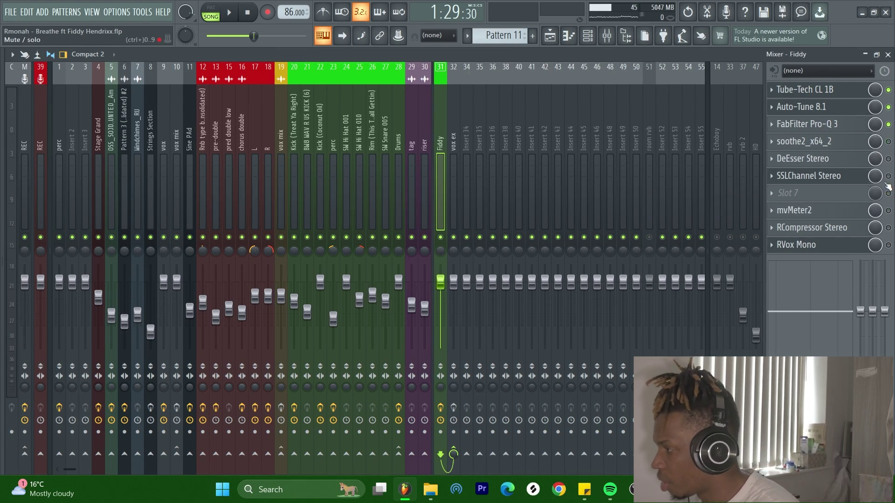
- Open FabFilter Pro-Q 3 on the vocal channel and solo the 3015 Hz band briefly during playback
left_click(811, 124)
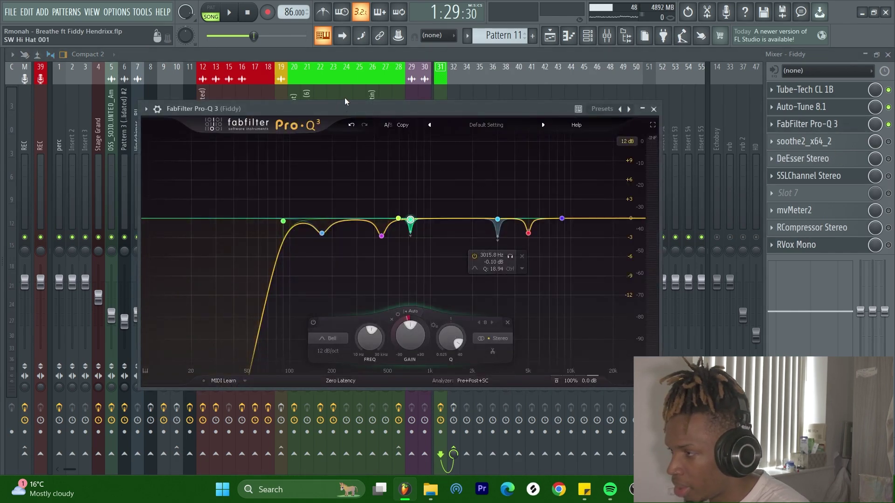
left_click_drag(345, 98, 341, 89)
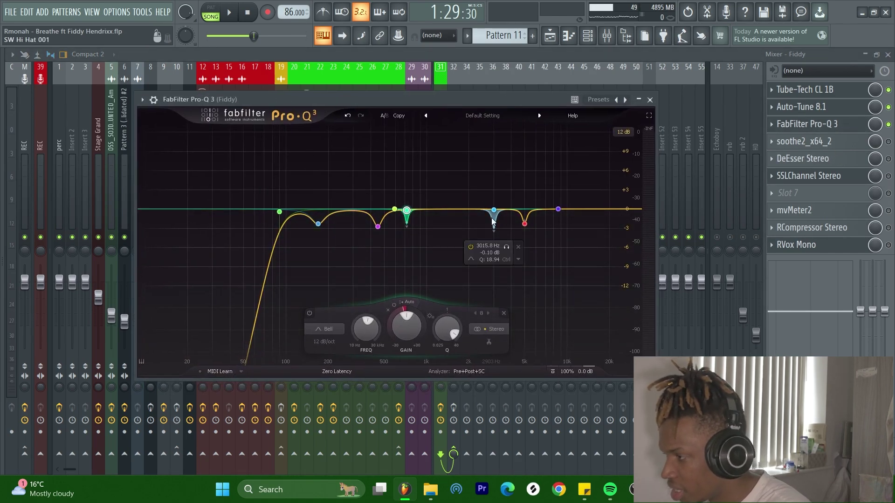
key("space")
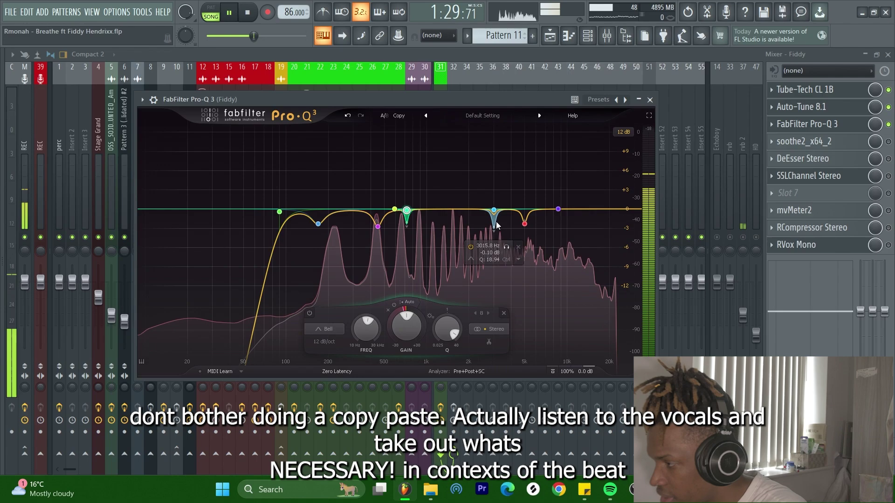
left_click(507, 250)
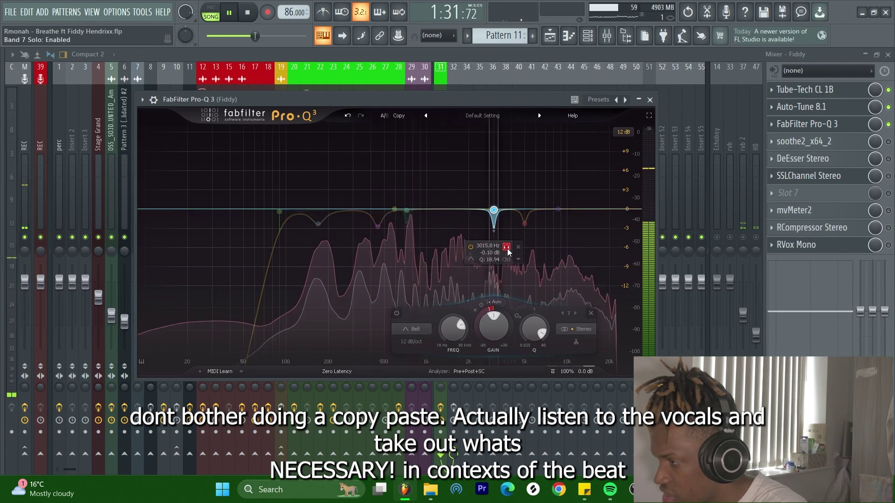
left_click(506, 247)
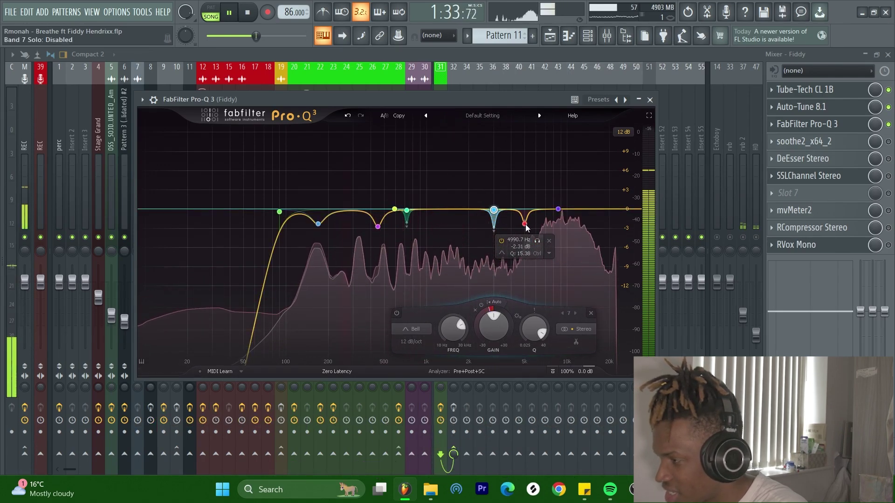
- Check the Pro-Q 3 cuts near 4990 Hz and 170 Hz against the playing vocal, and close the equalizer
left_click(526, 224)
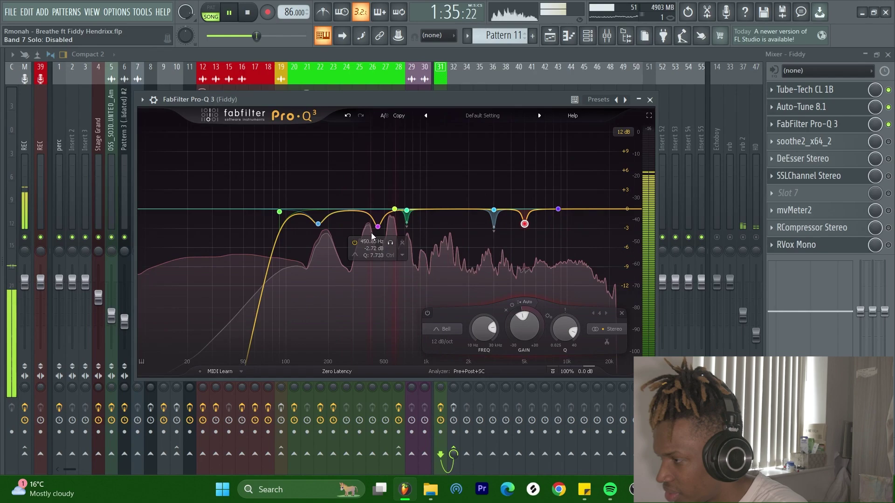
key("space")
left_click(317, 225)
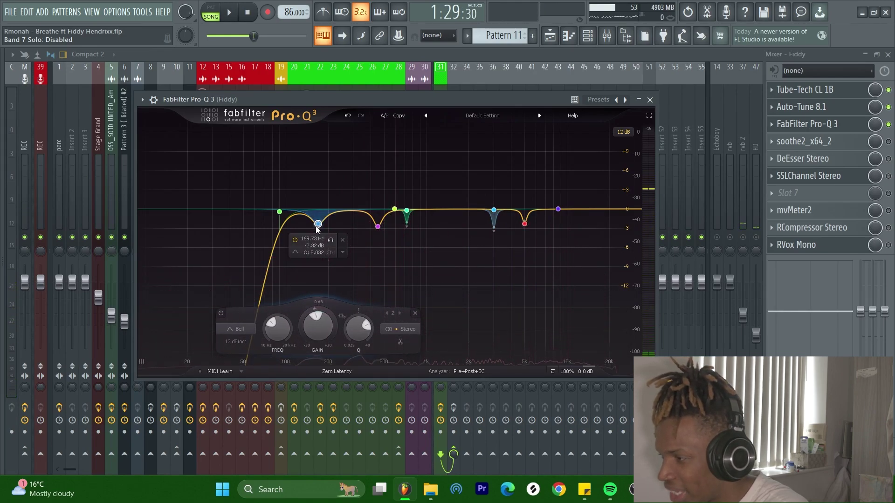
key("space")
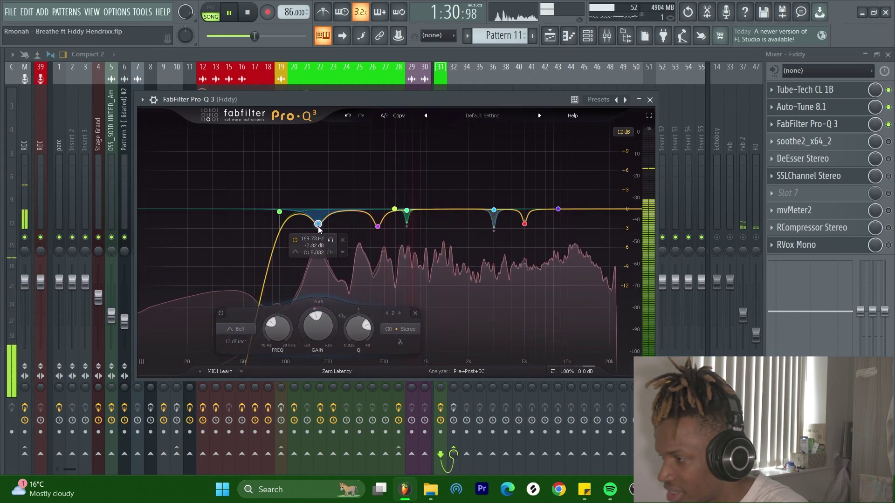
key("space")
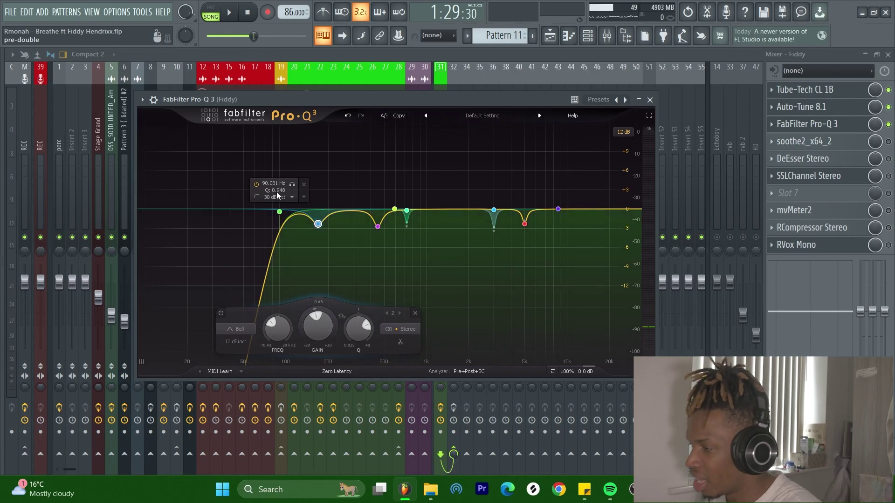
left_click(873, 183)
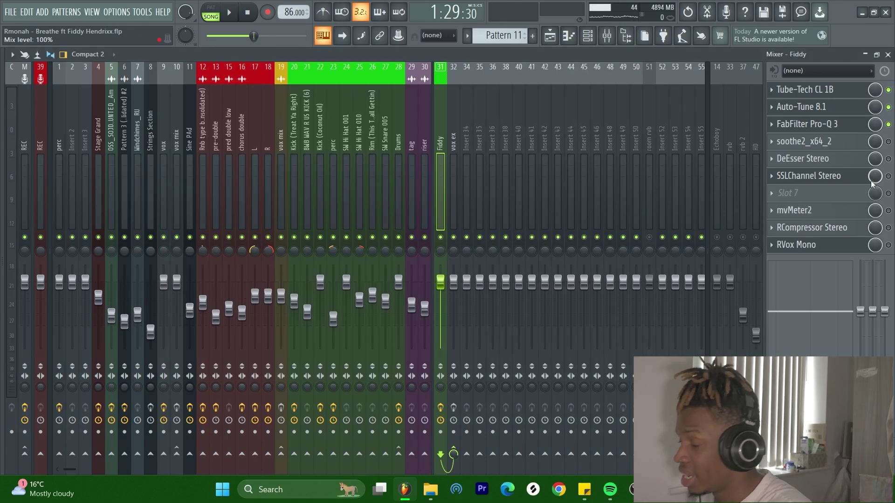
- Reopen Pro-Q 3 and play the vocal while checking the 8646 Hz band
left_click(811, 124)
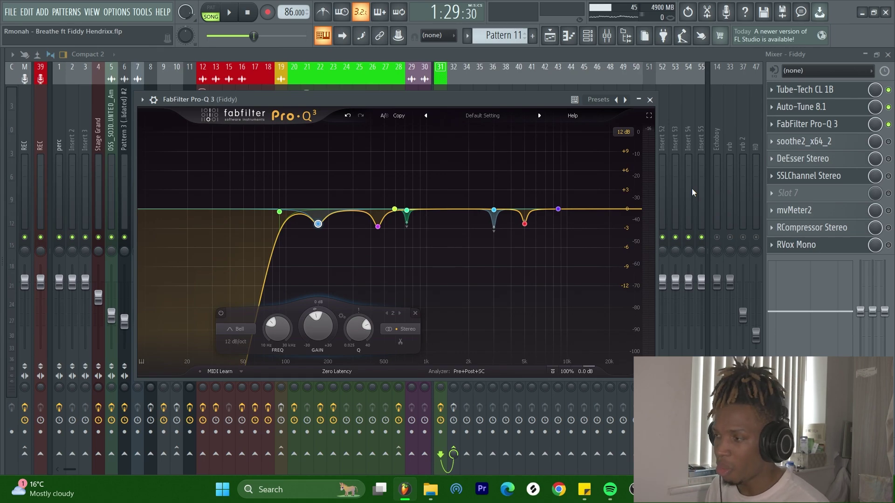
key("space")
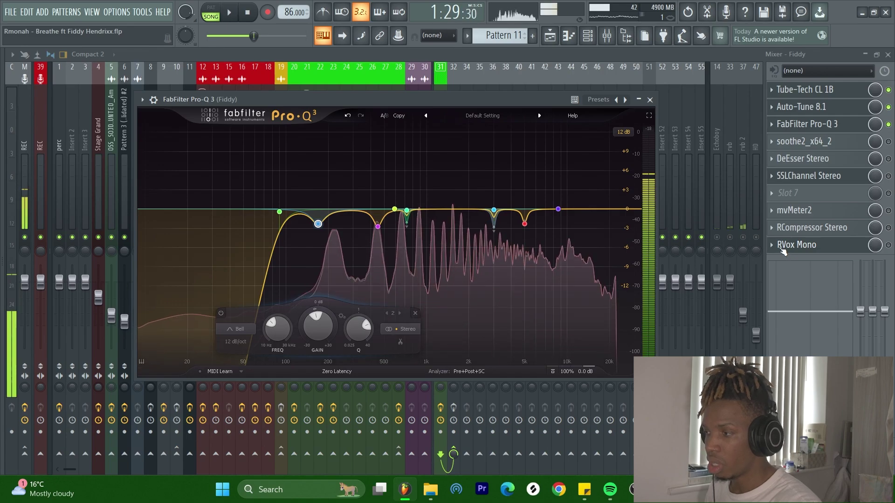
mouse_move(560, 213)
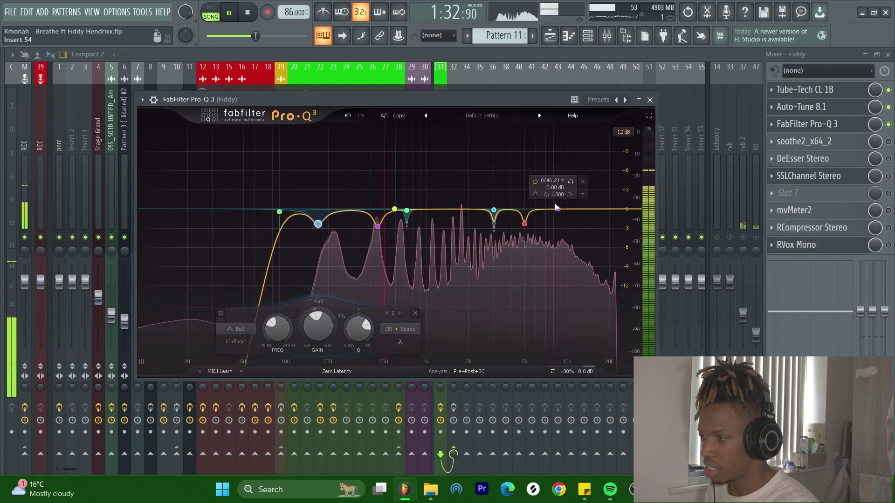
key("space")
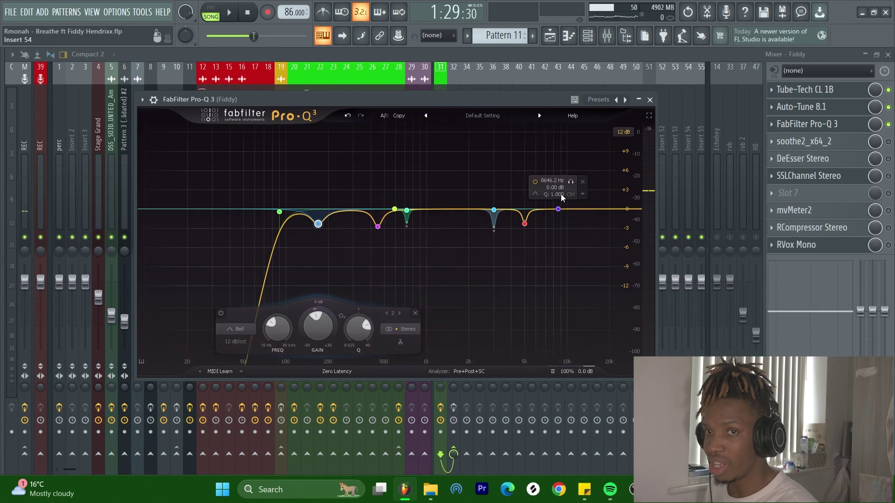
- Enable soothe2 on the vocal channel, open it, and audition the processed vocal, including a passage in the playlist
left_click(831, 145)
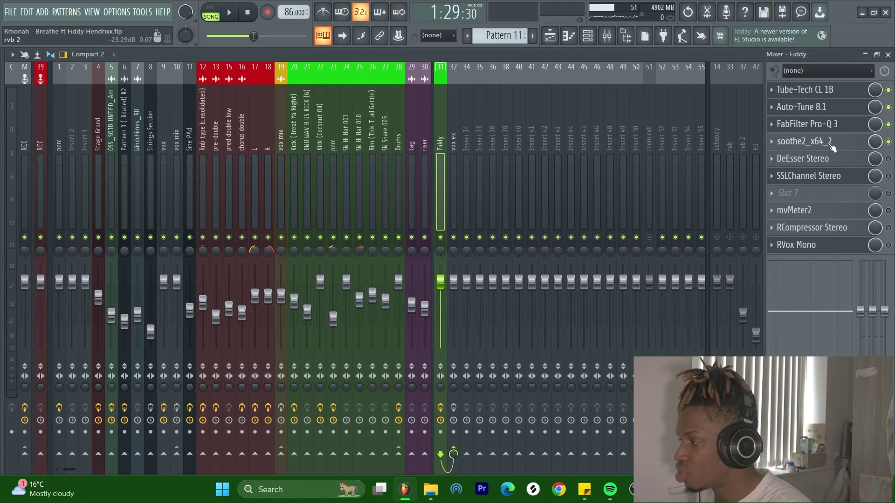
left_click(832, 145)
key("space")
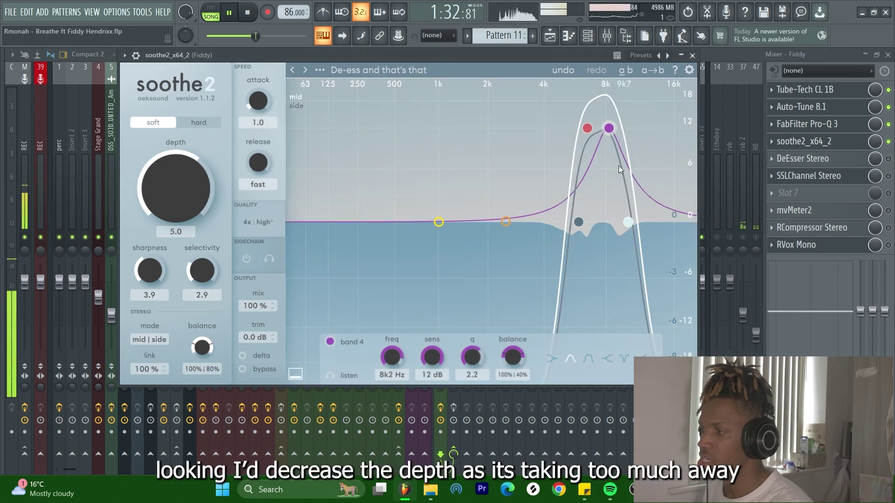
key("space")
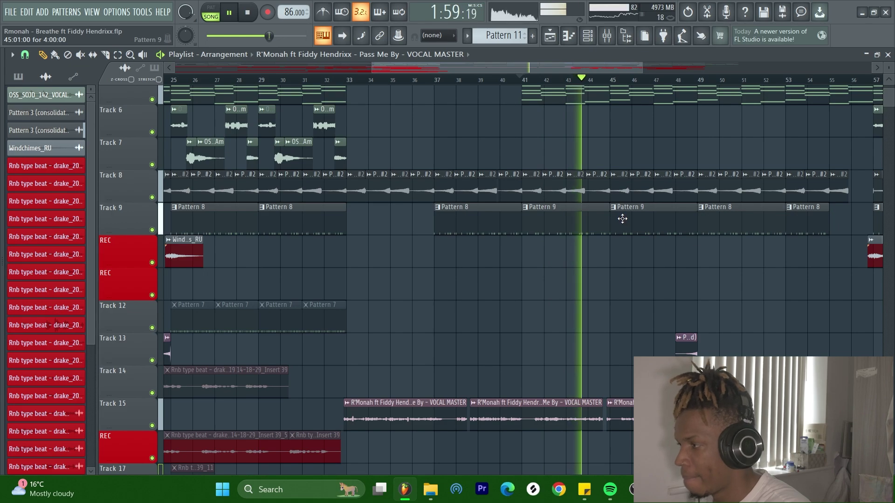
key("space")
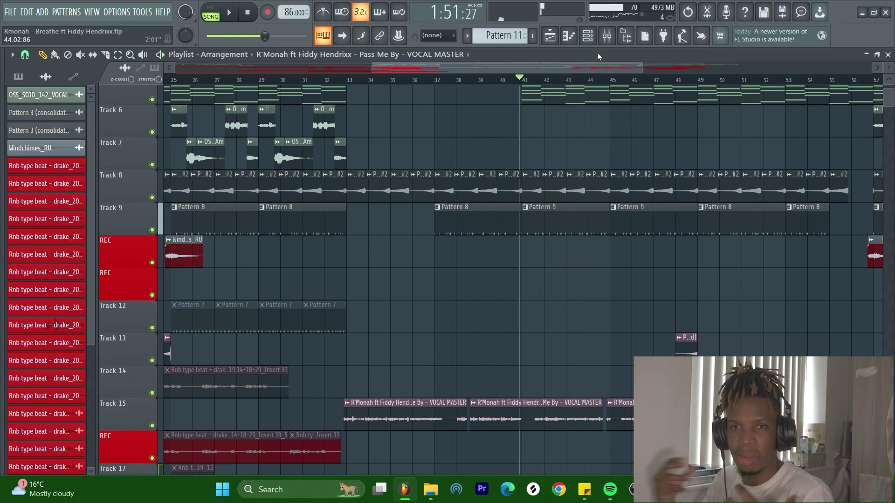
- Return to the mixer and view the Pro-Q 3 curve behind the DeEsser, moving the DeEsser window aside
left_click(606, 35)
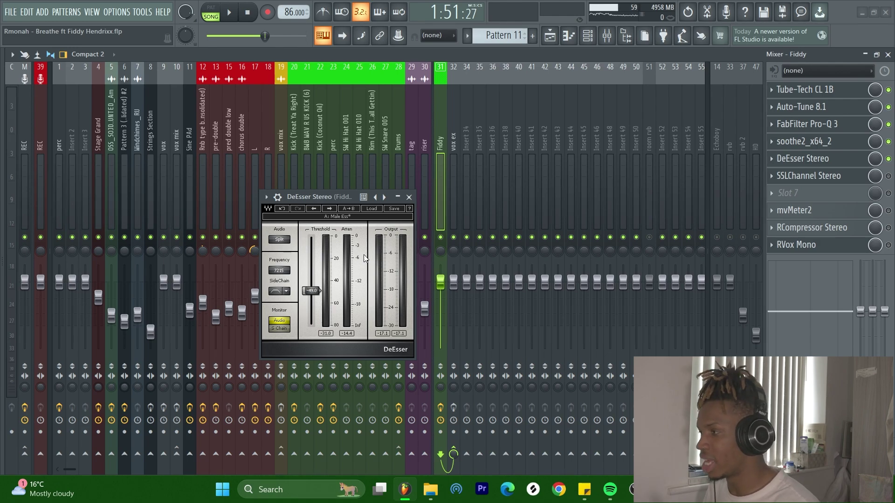
left_click(792, 130)
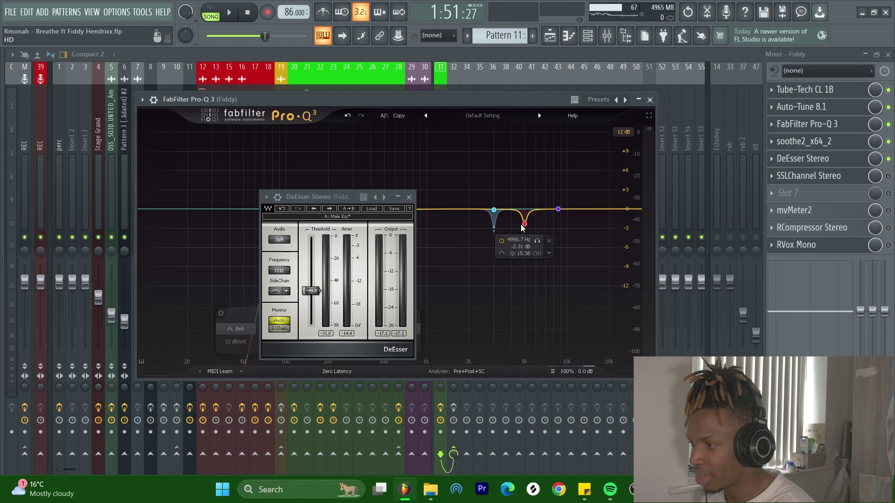
left_click_drag(339, 194, 443, 301)
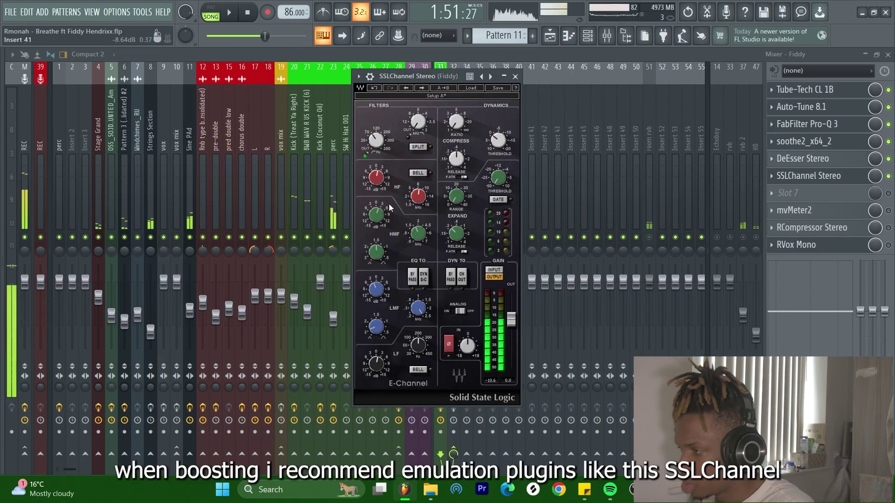
- Examine the HF, HMF and LMF frequency settings of the SSLChannel equalizer on the vocal channel
mouse_move(418, 196)
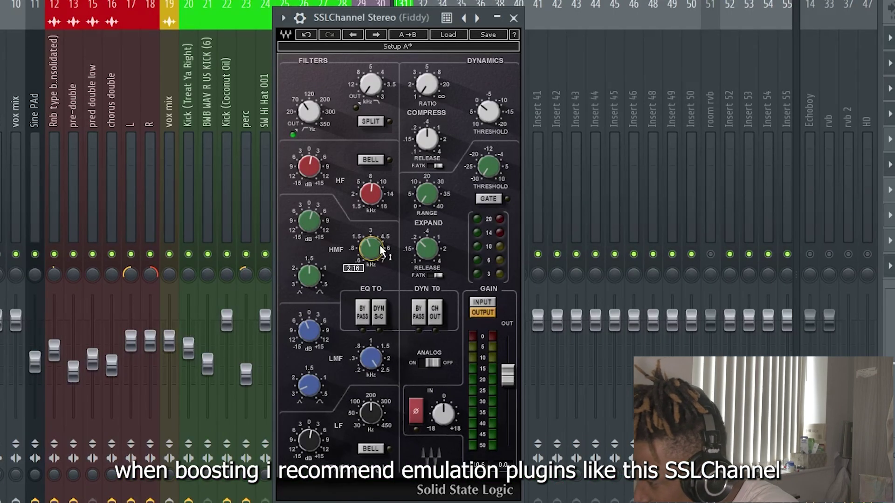
mouse_move(418, 234)
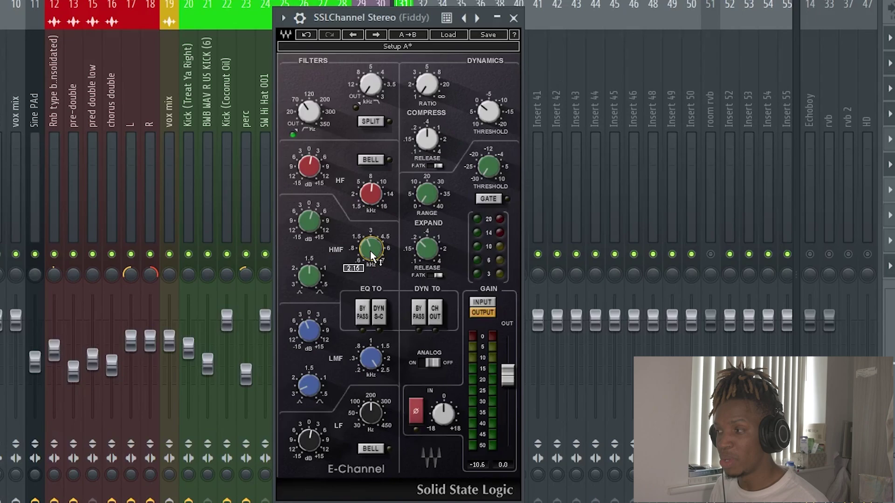
left_click_drag(373, 257, 373, 256)
key("Escape")
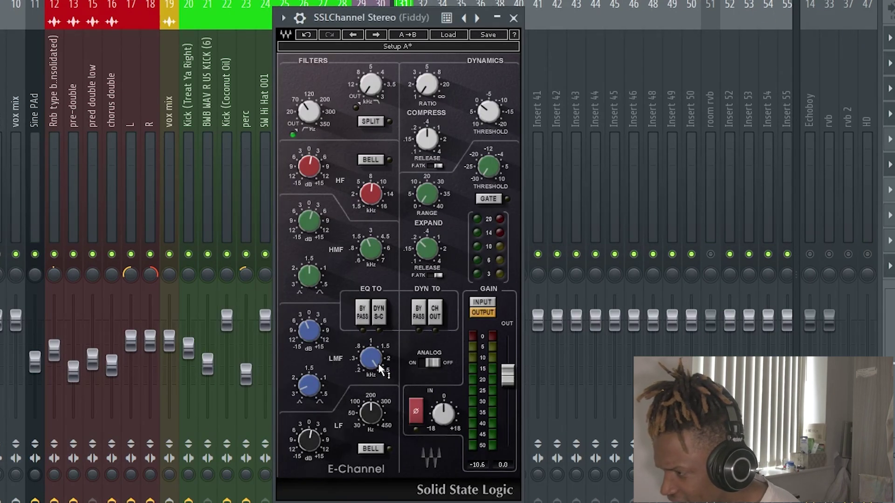
left_click(375, 362)
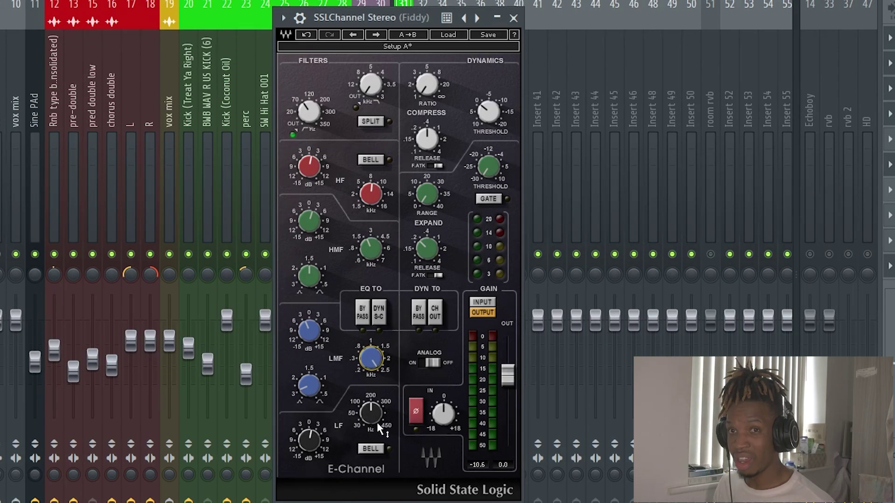
- Examine the LF frequency, LF gain and high-pass filter settings of the SSLChannel, and close its window
mouse_move(377, 423)
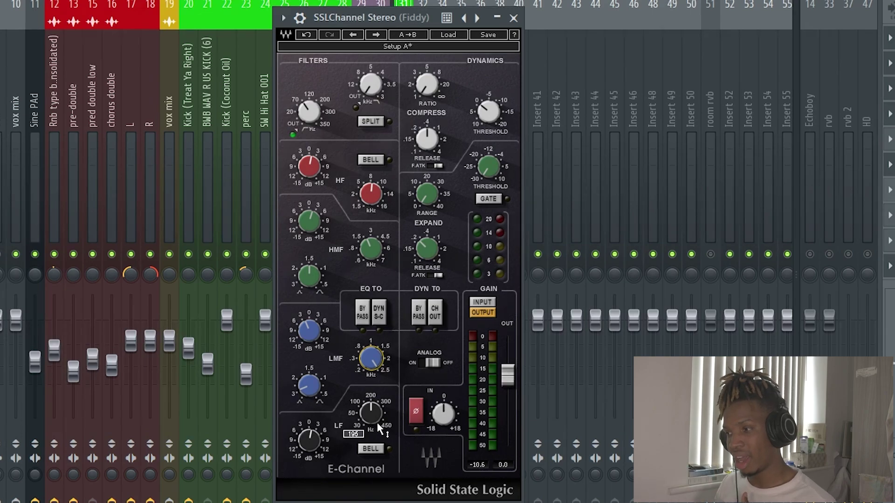
left_click_drag(303, 437, 303, 428)
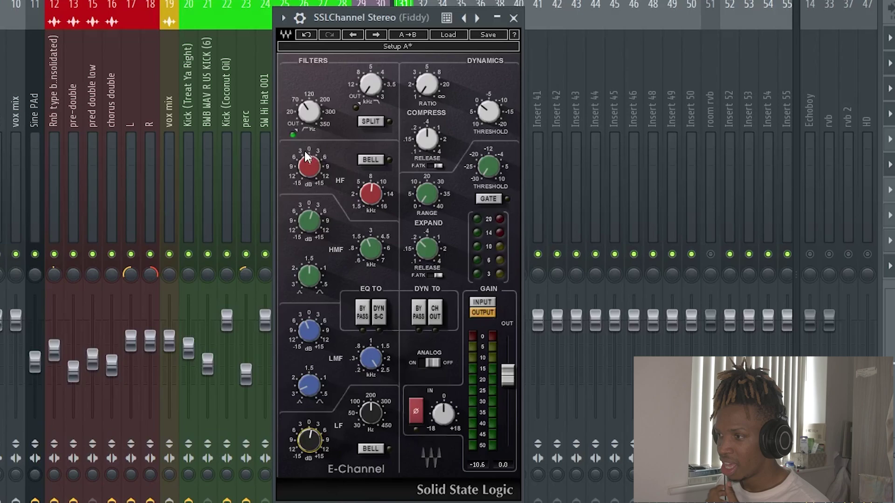
left_click_drag(306, 122, 305, 122)
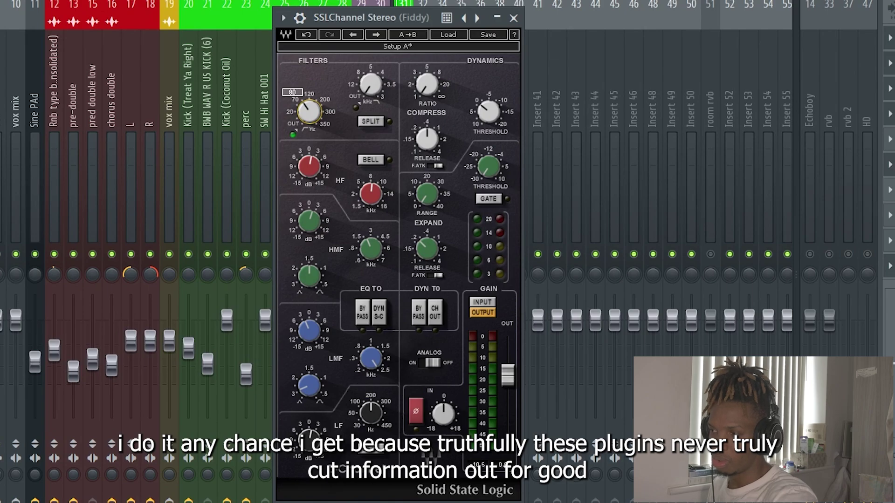
left_click_drag(306, 122, 305, 122)
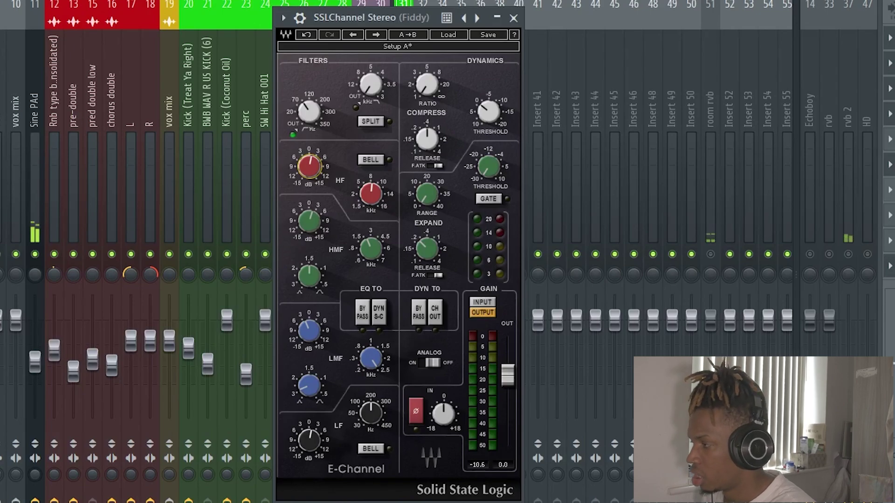
key("Escape")
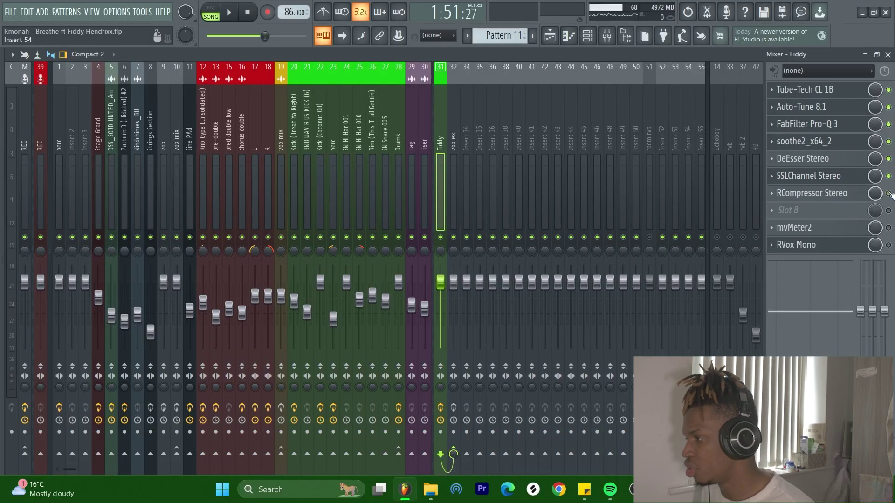
- Review the threshold, ratio, attack and release of RCompressor on the vocal channel, followed by RVox Mono's compression and gain
left_click(835, 198)
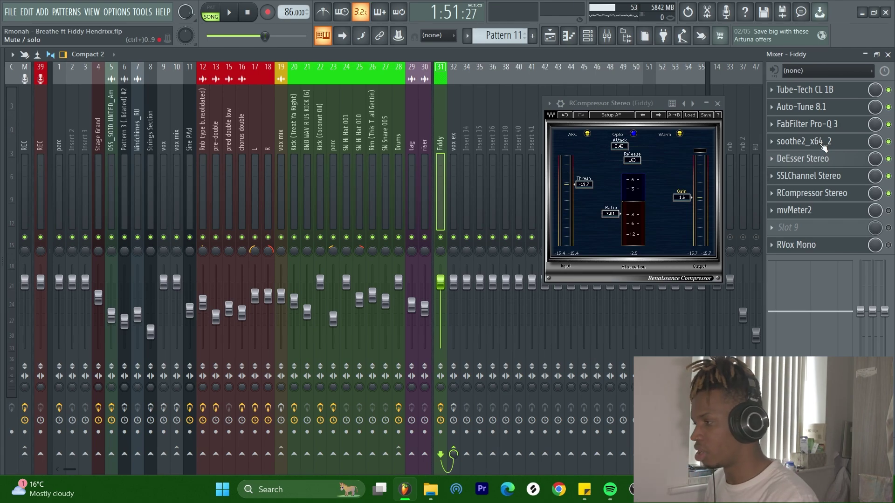
left_click(811, 193)
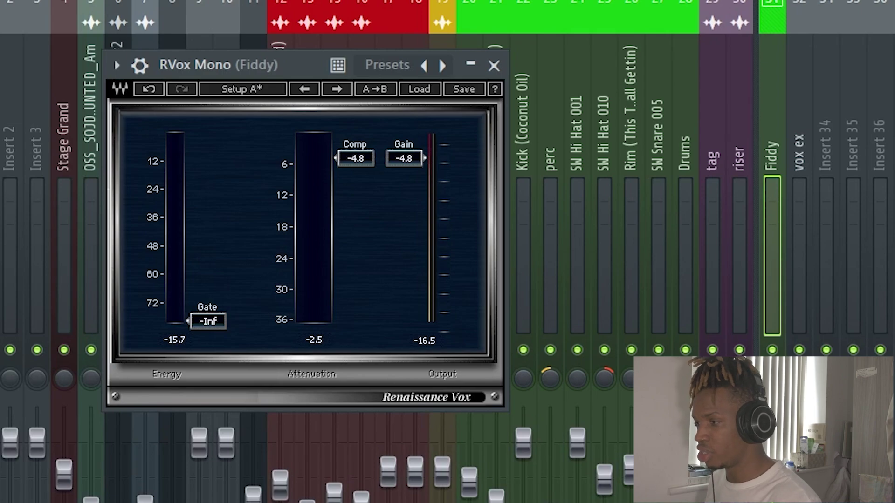
key("Escape")
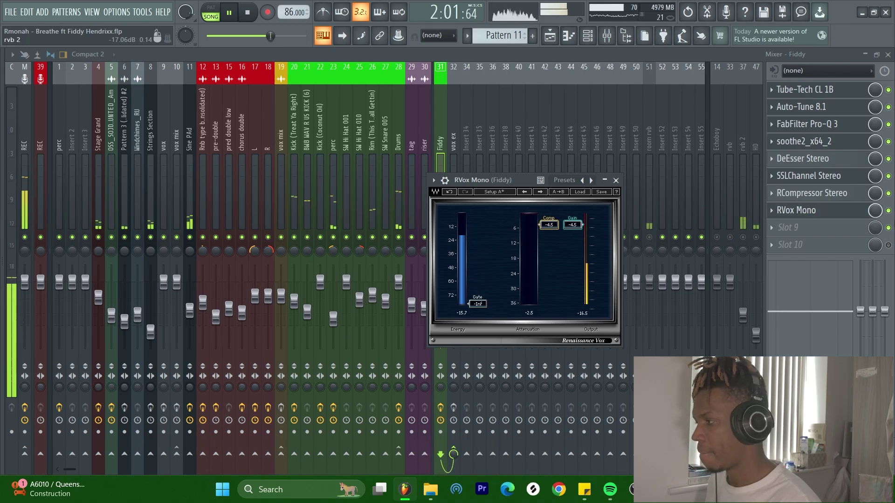
- Compare the vocal with RVox Mono bypassed and enabled during playback
left_click(888, 211)
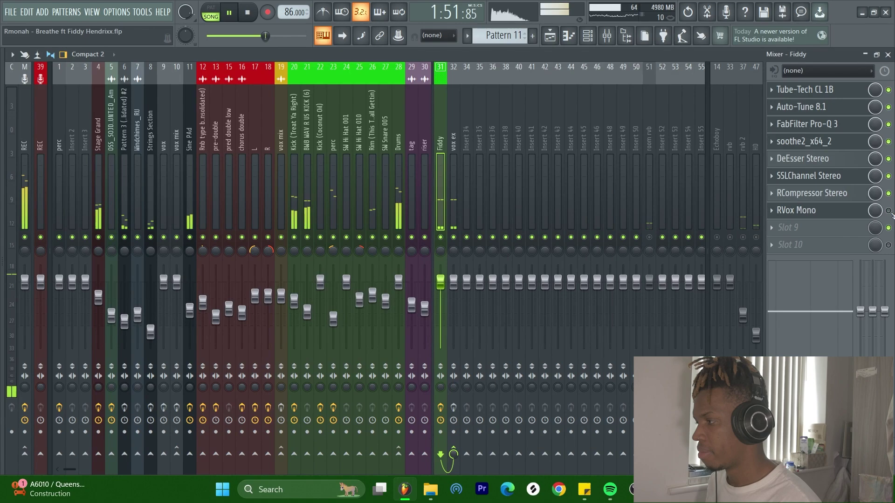
left_click(888, 210)
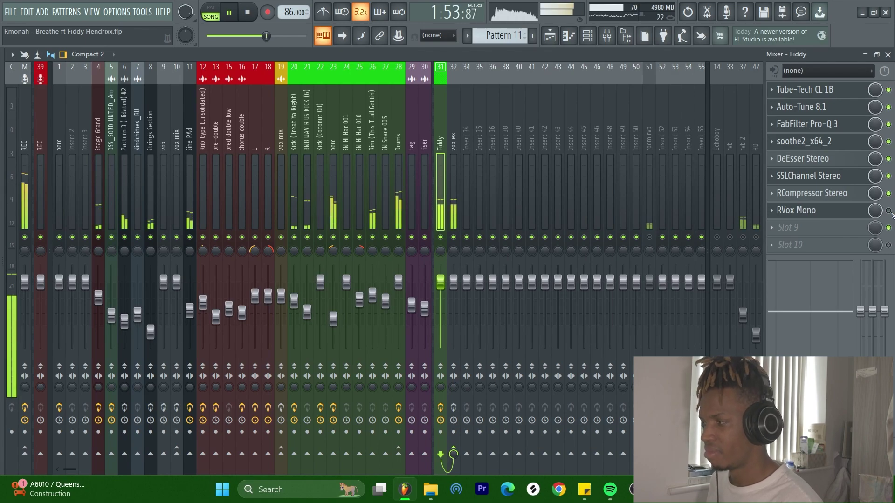
key("space")
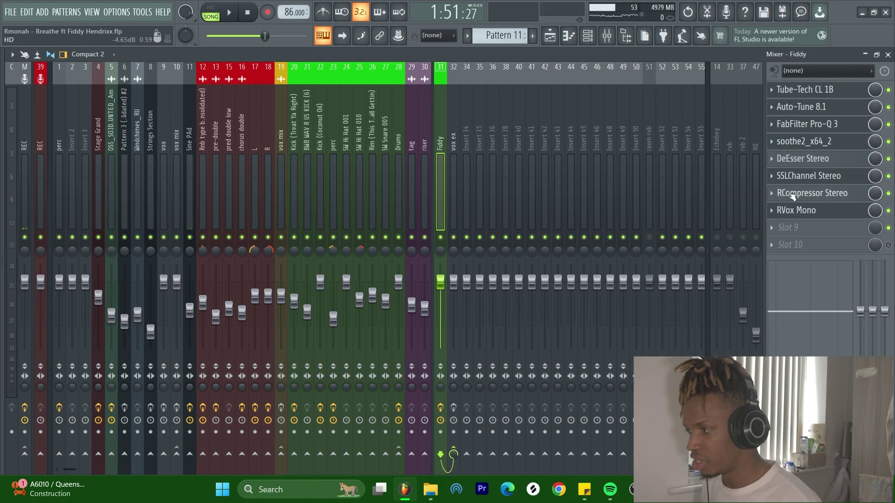
- Reopen RVox Mono and play the song while watching its meters, moving its window clear of the vocal channel's level meter
left_click(793, 210)
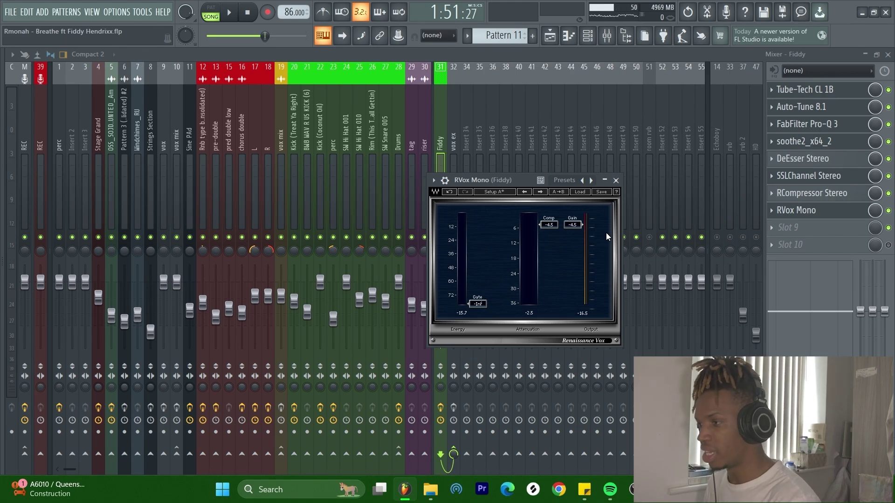
key("space")
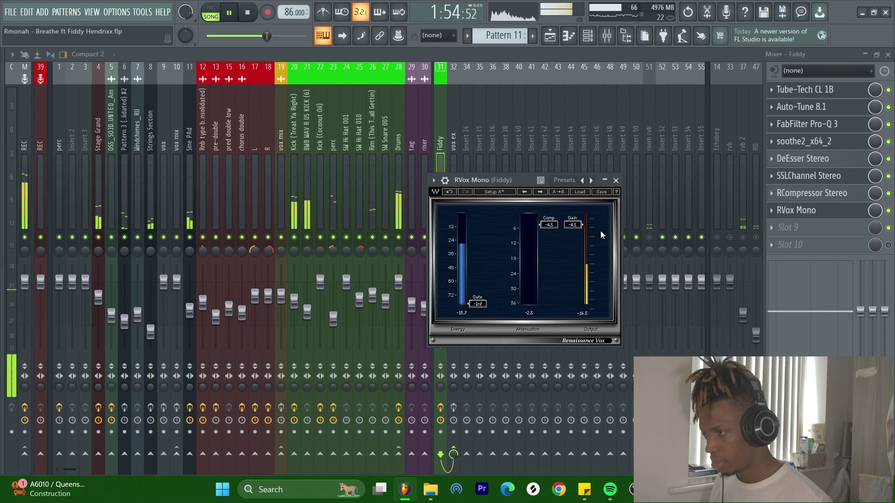
left_click_drag(510, 181, 532, 319)
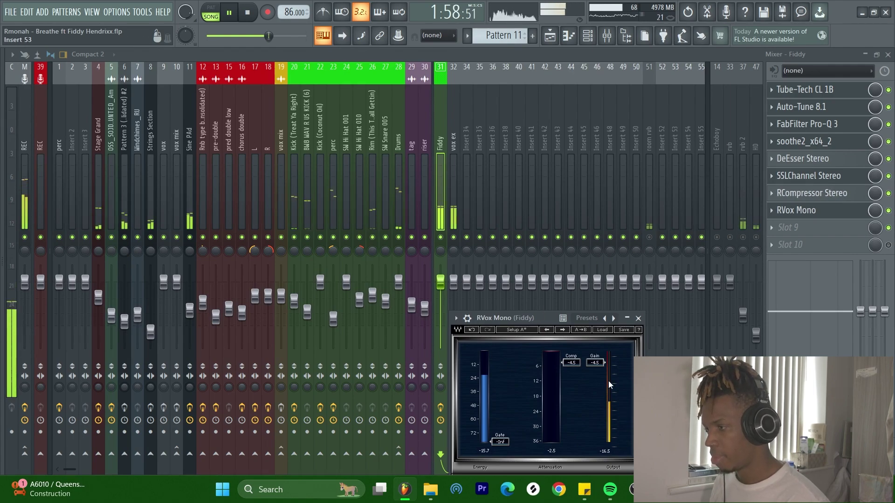
left_click(245, 14)
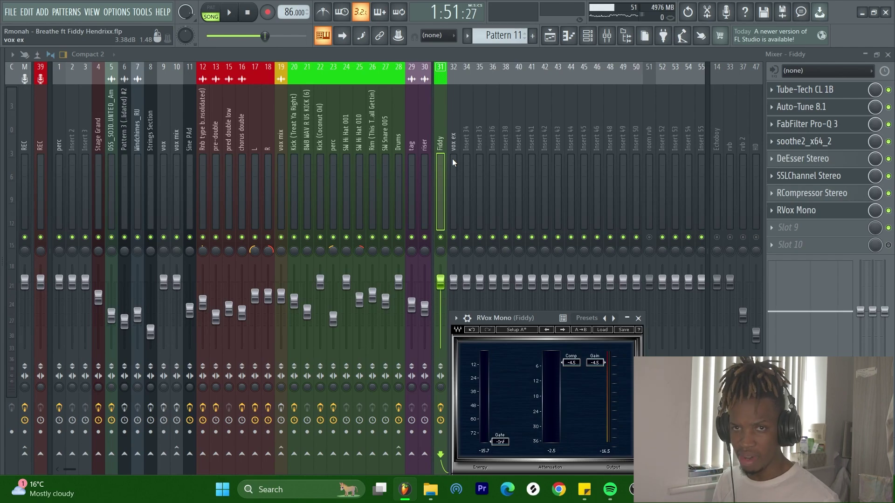
- Select the vox ex mixer channel and audition the vocal with that channel's effects bypassed
left_click(452, 139)
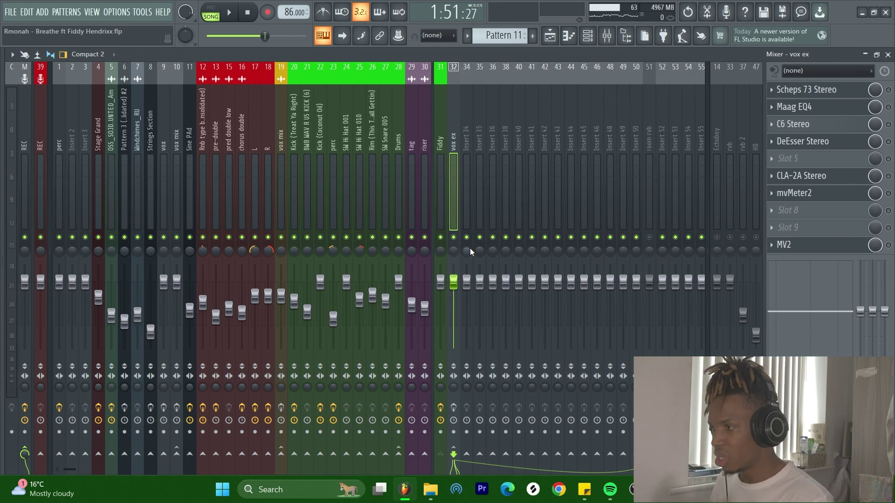
key("space")
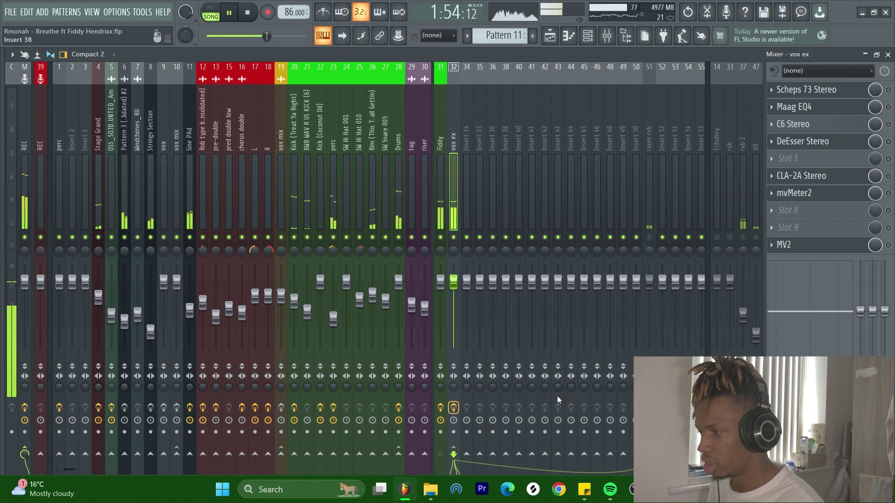
key("space")
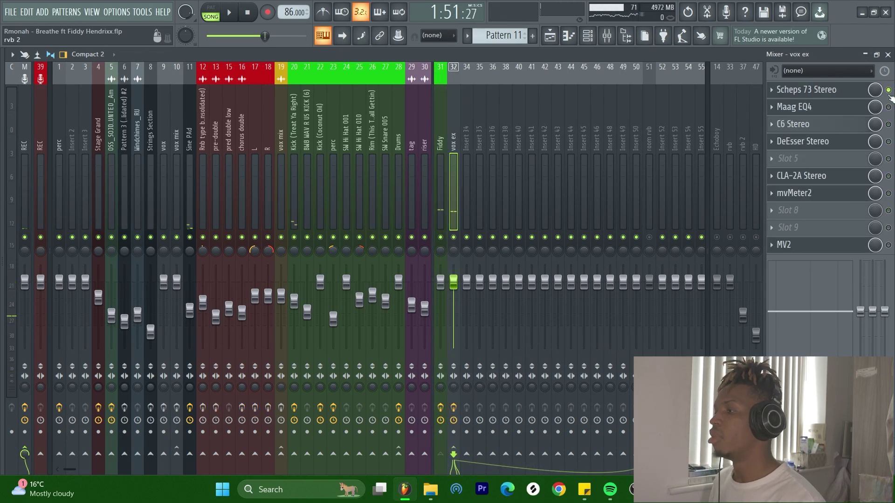
- Open Scheps 73 on the vox ex channel, inspect its preamp and low-band frequency settings, and close it
left_click(850, 94)
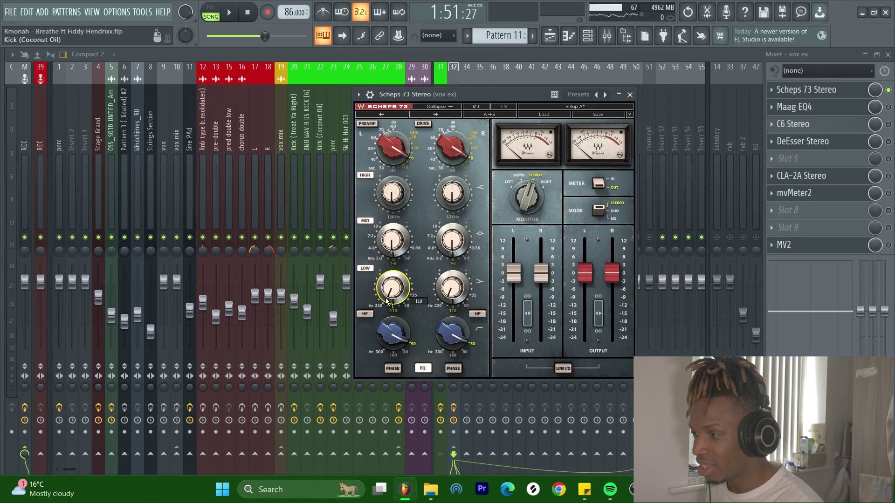
left_click(373, 125)
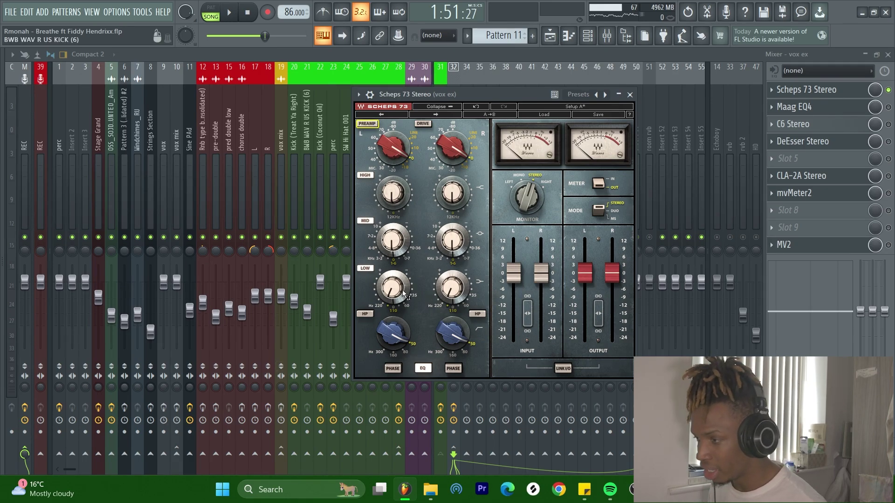
left_click_drag(404, 294, 403, 292)
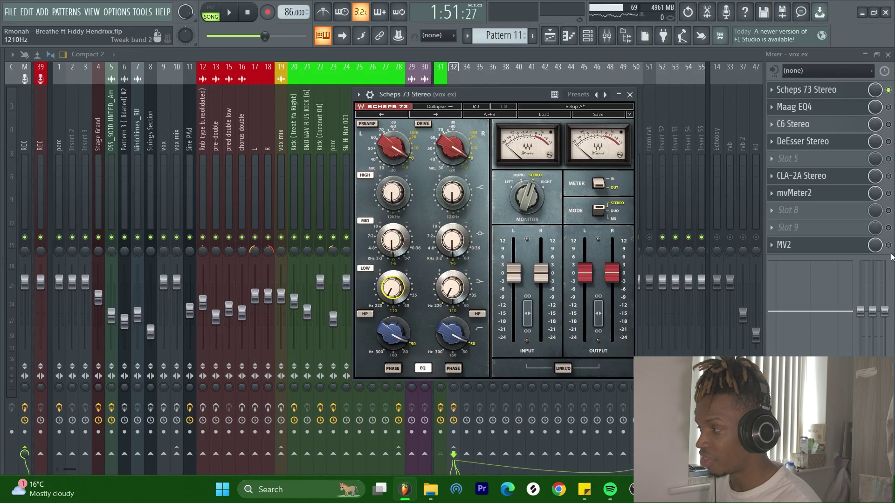
key("Escape")
- Play the vocal with Scheps 73 bypassed and enabled to compare its effect, leaving it enabled
key("space")
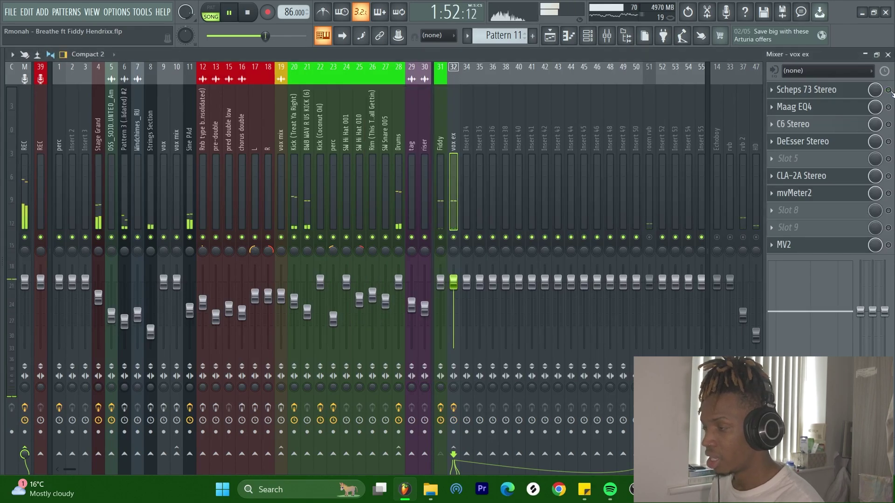
left_click(888, 90)
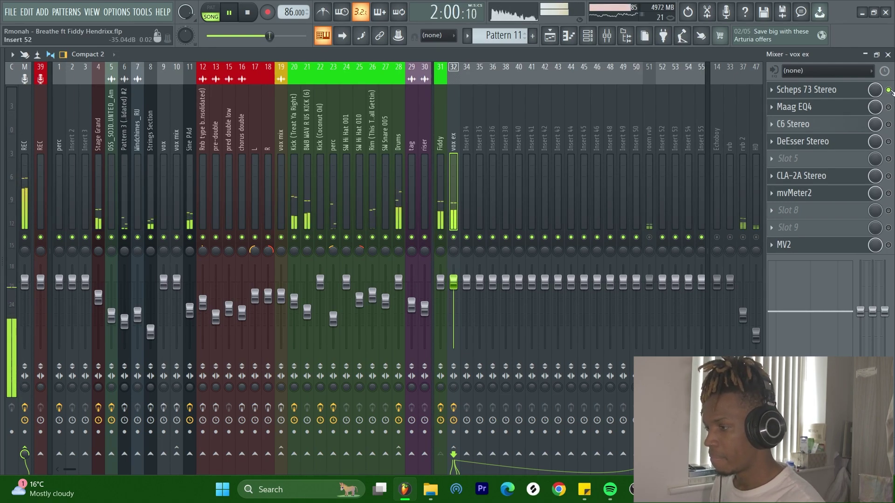
key("space")
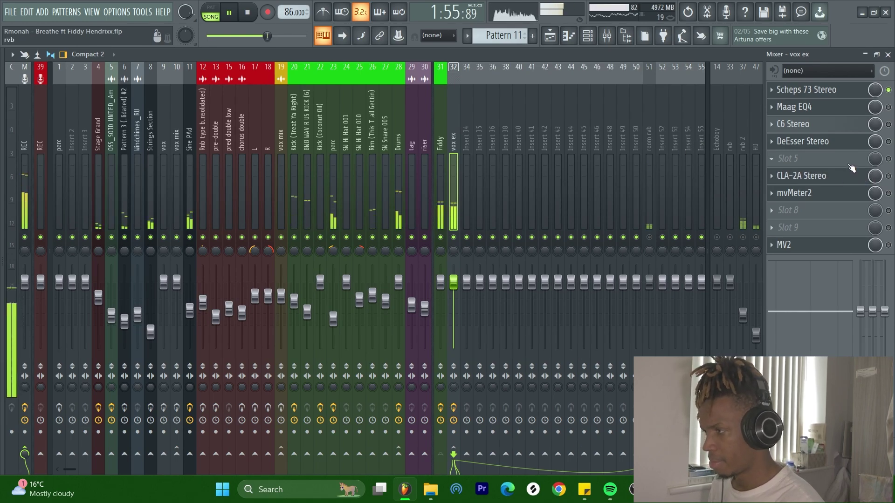
key("space")
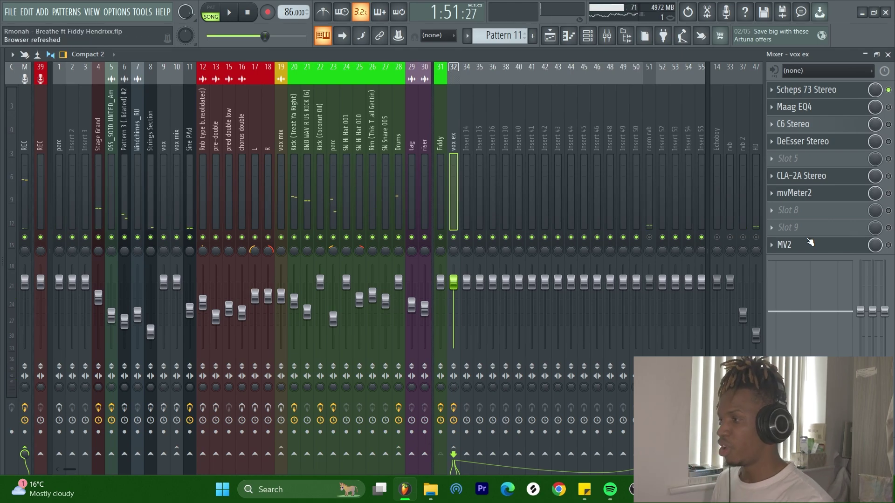
- Add Fruity Parametric EQ 2 to the vox ex channel, place it directly after Scheps 73, and open it
left_click(854, 213)
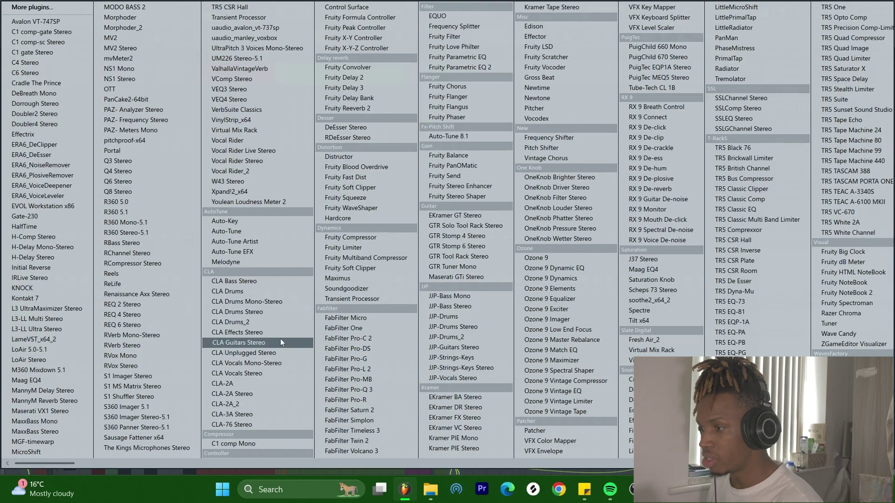
scroll(446, 210, "down", 1)
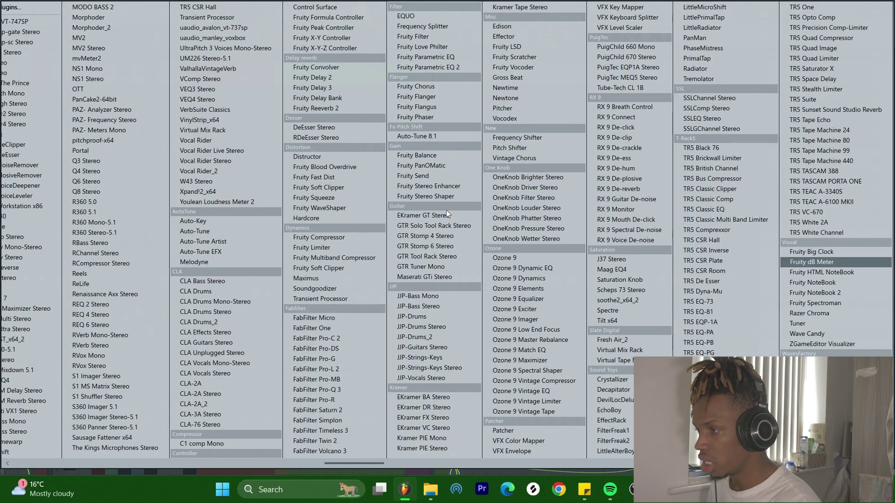
left_click(447, 67)
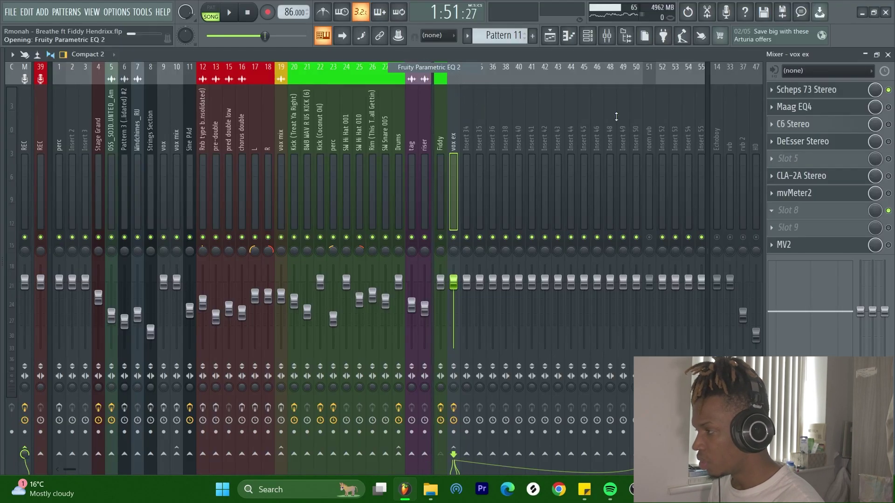
left_click_drag(834, 210, 842, 114)
left_click(842, 114)
- Boost band 3 of Fruity Parametric EQ 2 by about 1.8 dB around 110 Hz and audition the result
left_click_drag(205, 241, 132, 234)
key("space")
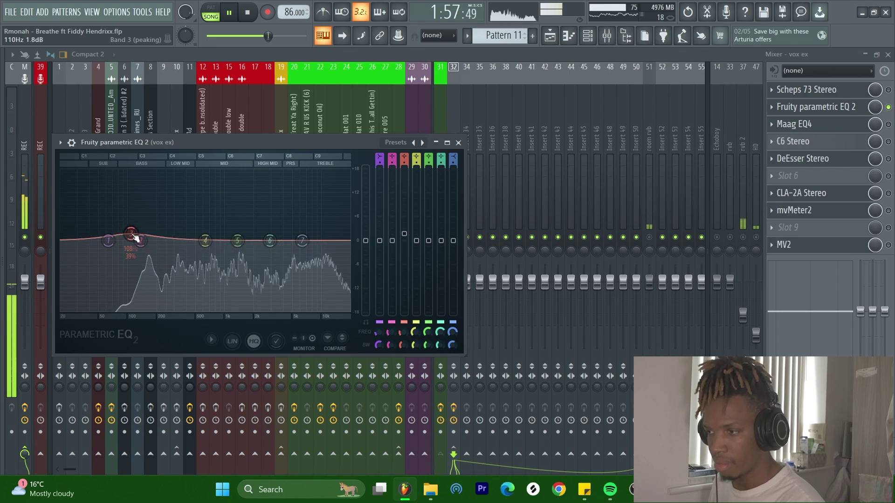
key("space")
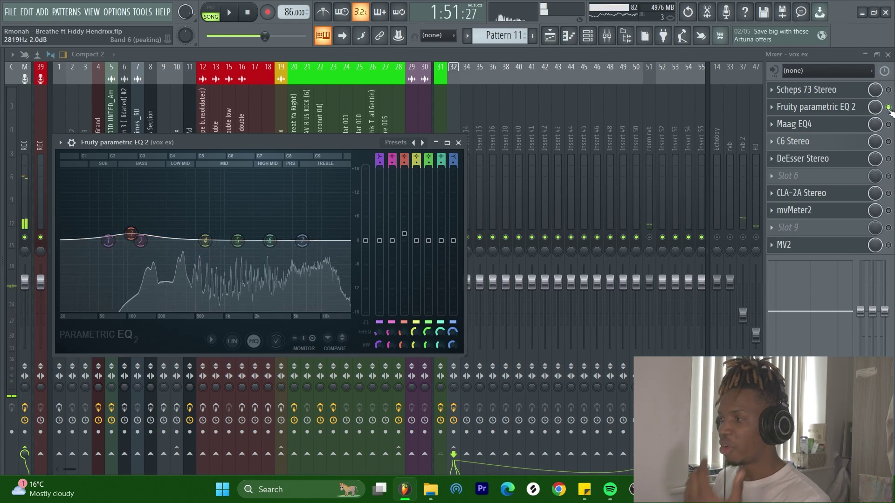
- Close Fruity Parametric EQ 2 and delete it from the vox ex channel
left_click(458, 142)
left_click(771, 107)
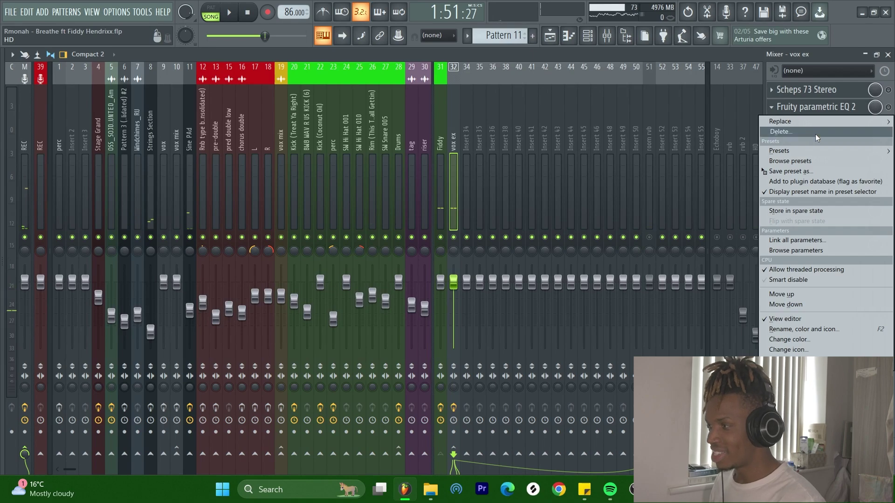
left_click(792, 134)
key("Return")
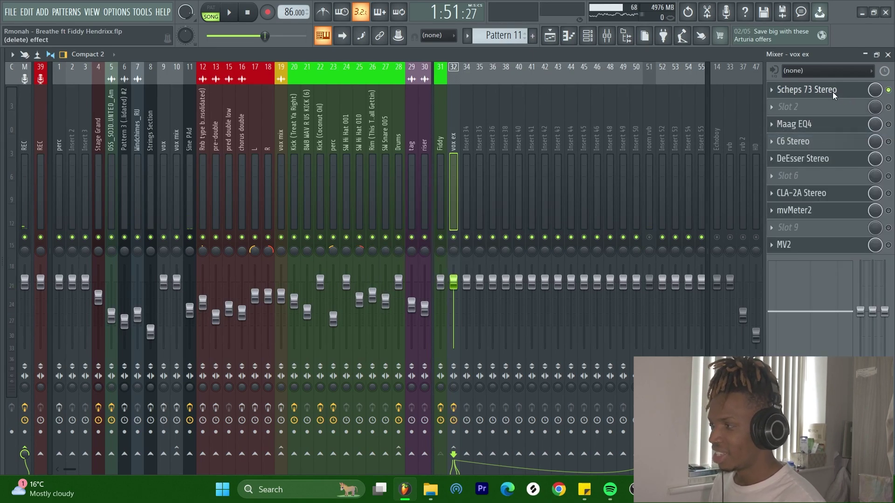
- Review Scheps 73 once more and close it, and enable and open Maag EQ4 on the vox ex channel
left_click(833, 92)
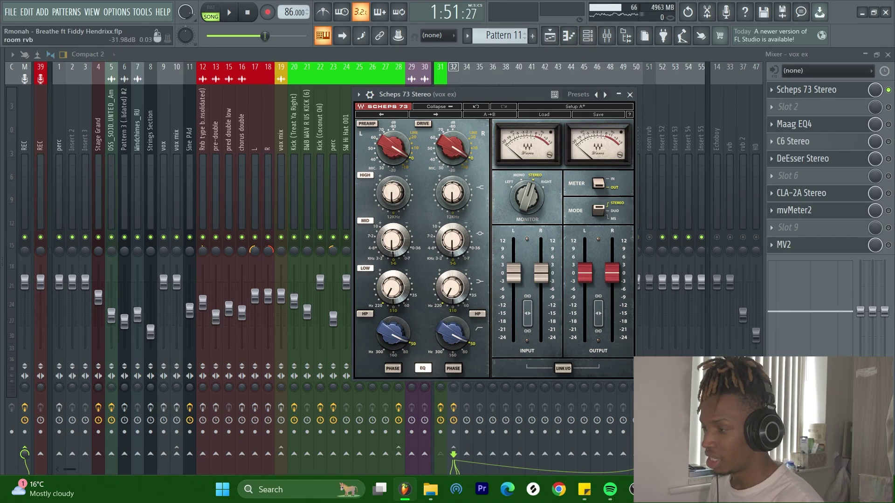
left_click(629, 94)
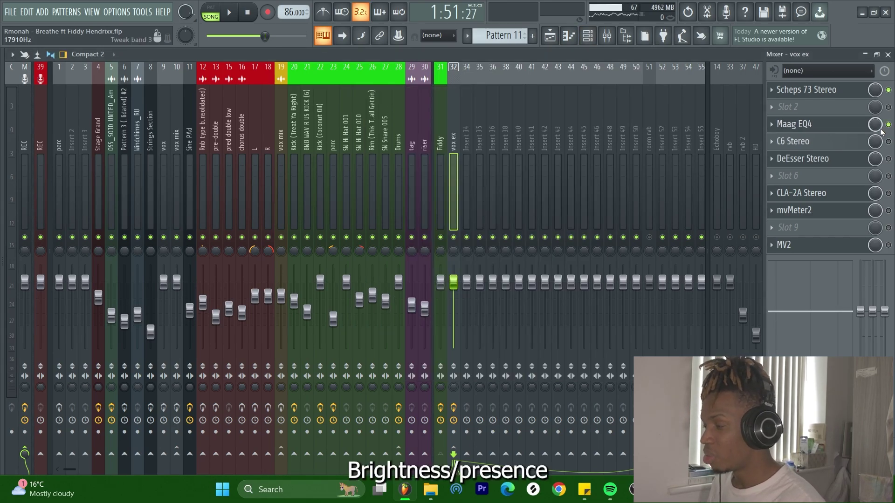
left_click(849, 128)
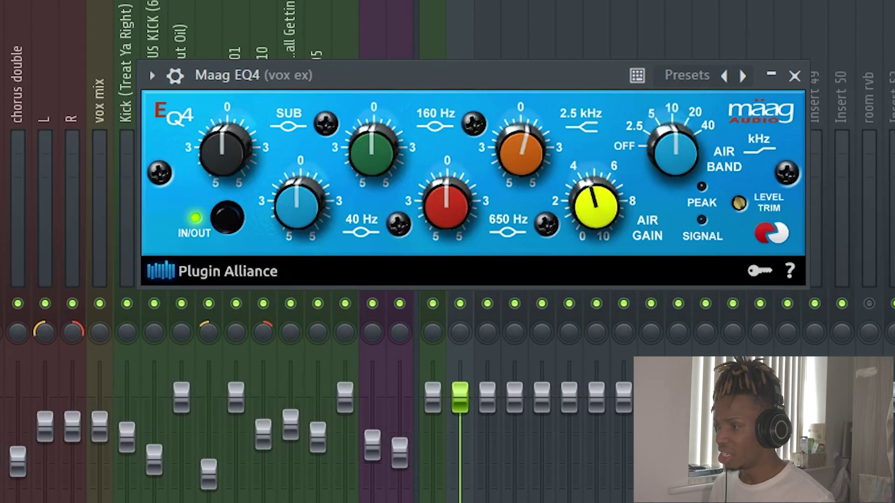
- Lower the Air Gain of Maag EQ4 to about 4, close the plugin and audition the vocal
left_click_drag(591, 217, 570, 201)
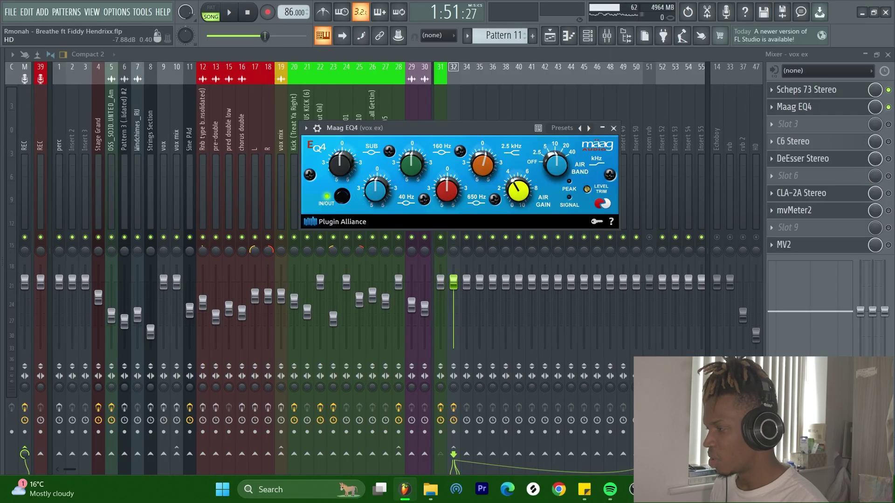
left_click(749, 100)
left_click(888, 107)
key("space")
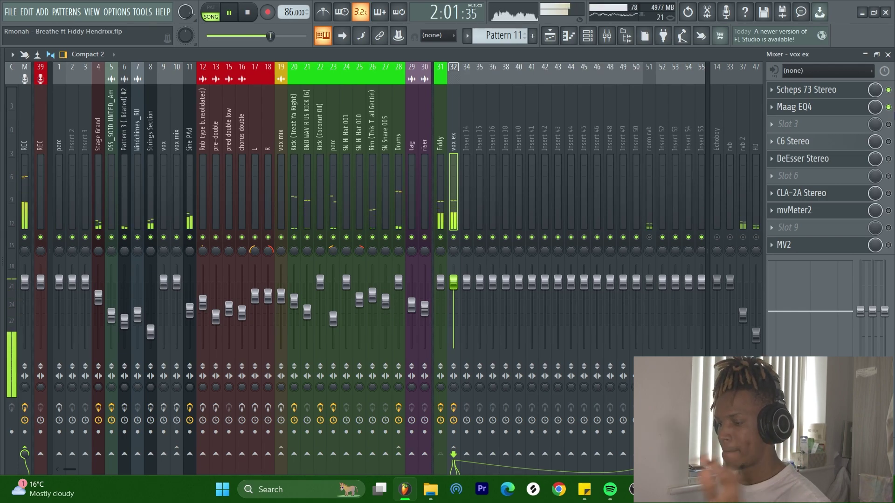
key("space")
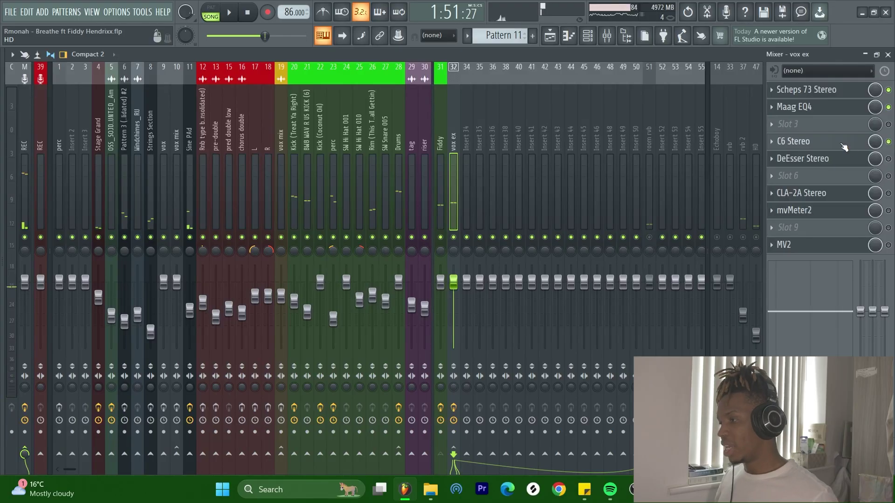
- Open C6 Stereo on the vox ex channel and place it in slot 3, directly after Maag EQ4
left_click(844, 147)
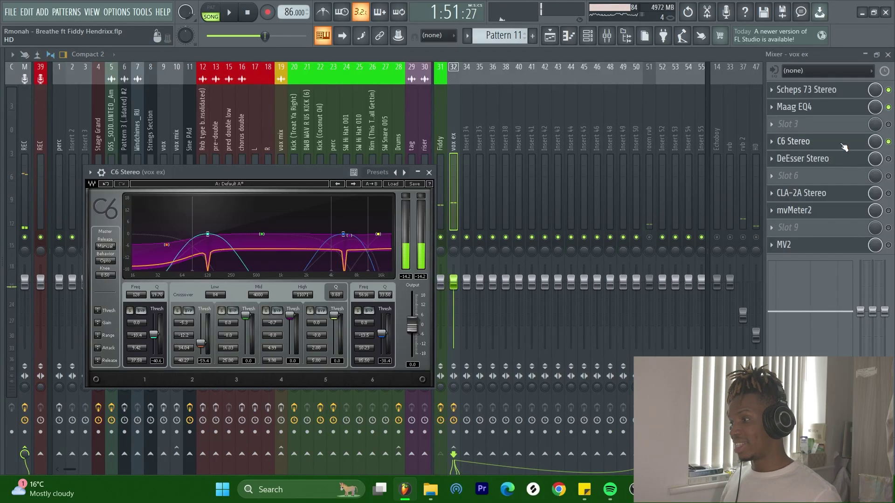
left_click_drag(844, 148, 844, 128)
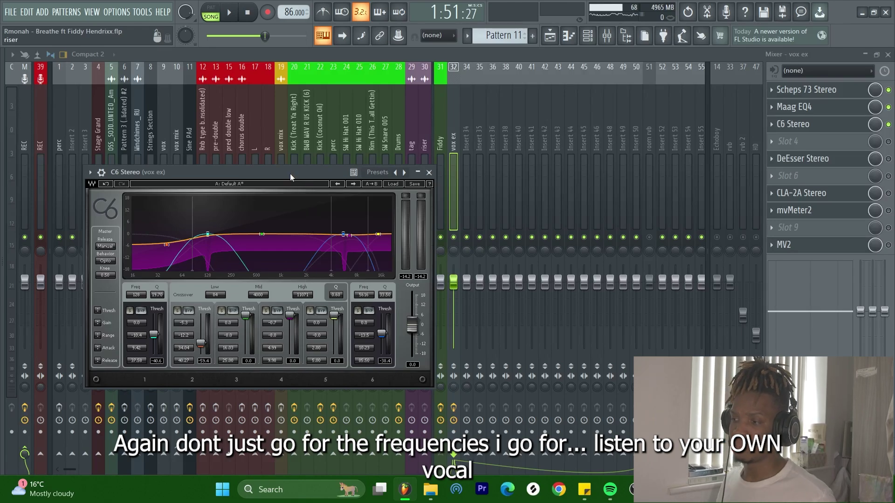
- Solo band 1 in C6 Stereo, boost its gain by about 13 dB and audition it
left_click(129, 310)
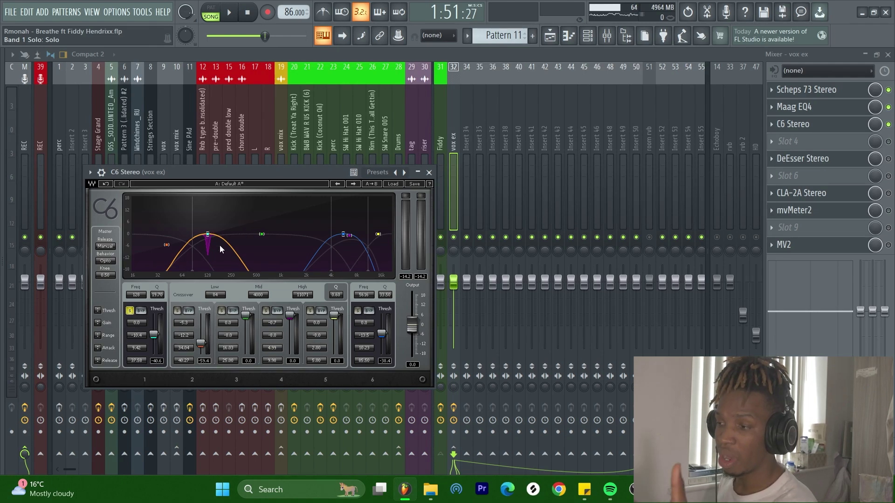
left_click_drag(207, 234, 208, 205)
key("space")
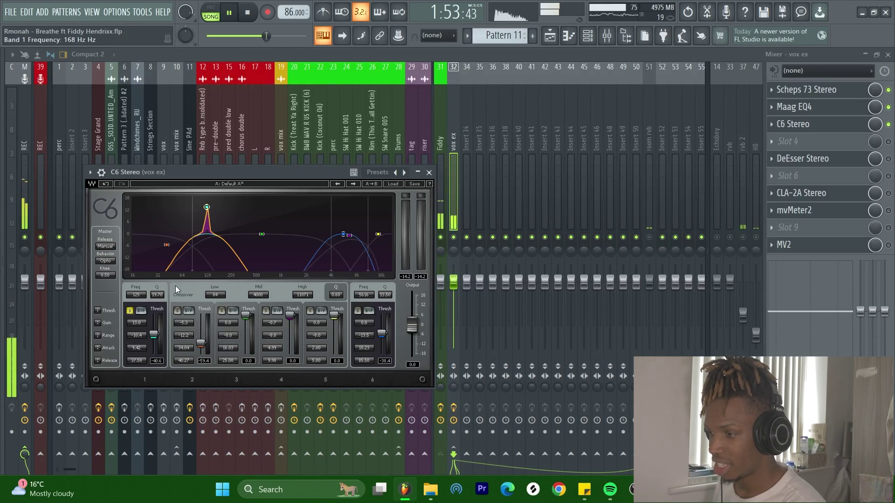
key("space")
- Solo the vox ex channel, start playback of the vocal and reopen C6 Stereo
left_click(455, 239)
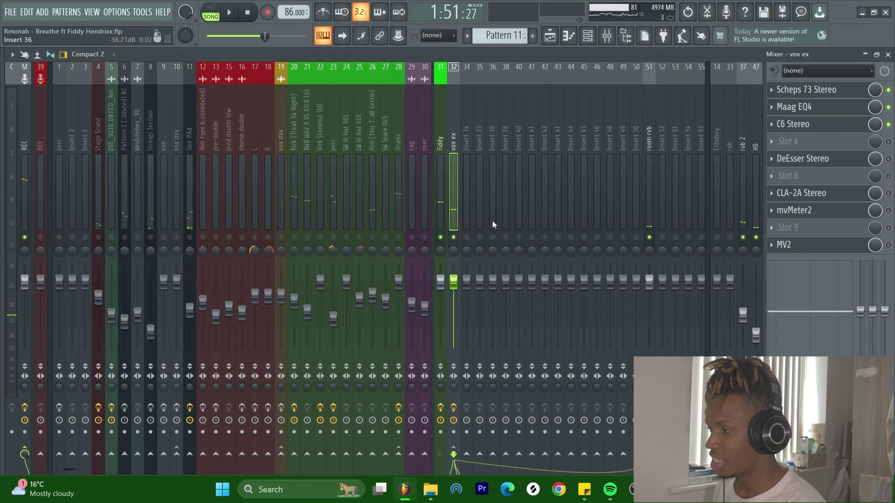
left_click(555, 35)
key("space")
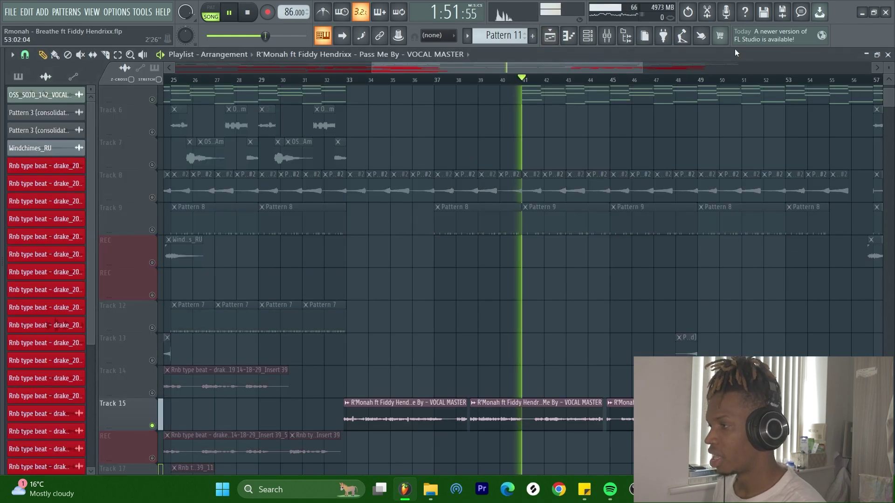
key("F9")
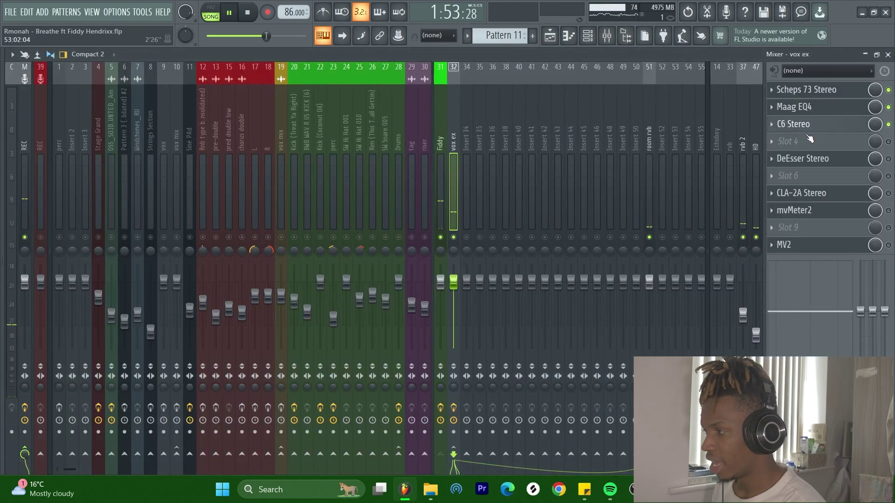
left_click(809, 130)
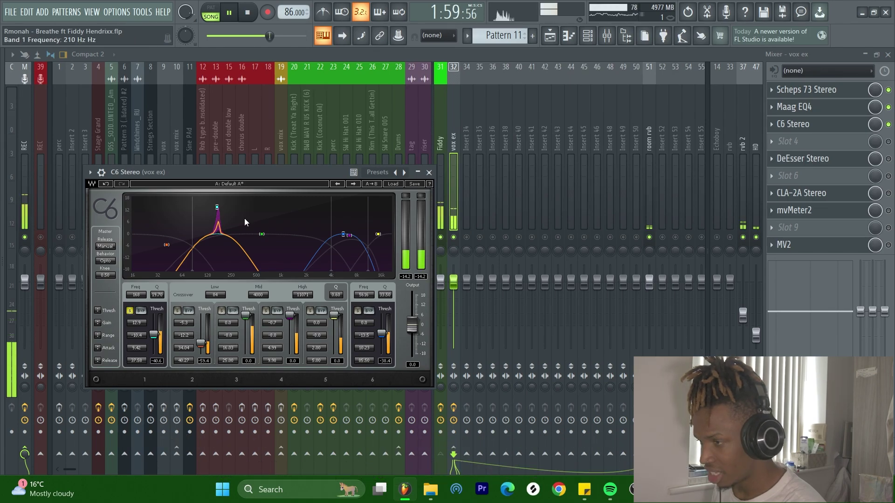
- Sweep band 1 of C6 Stereo to 183 Hz and reset its gain to 0 dB
left_click_drag(242, 176, 253, 171)
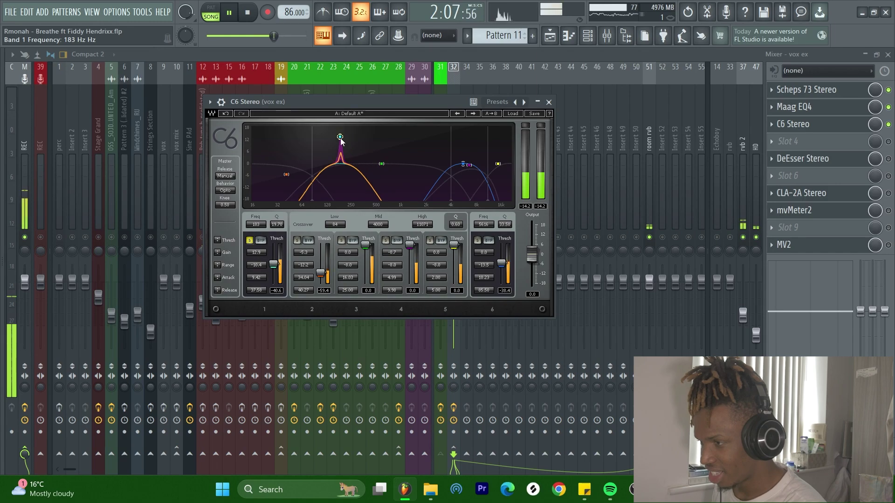
key("space")
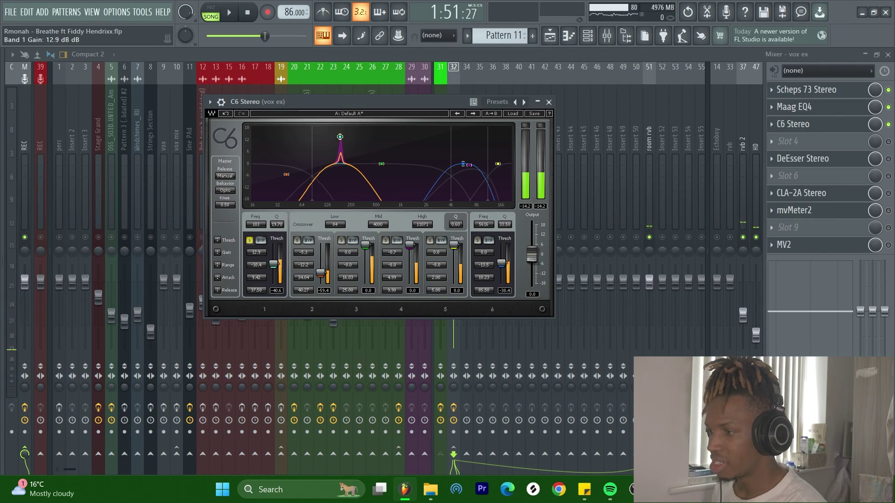
left_click(259, 252)
type("0")
key("Return")
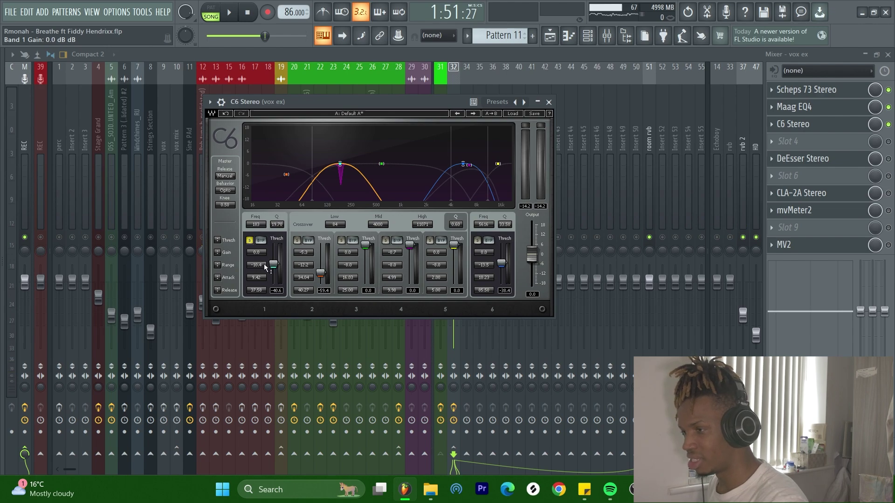
- Audition the band 1 setting and save the project
key("space")
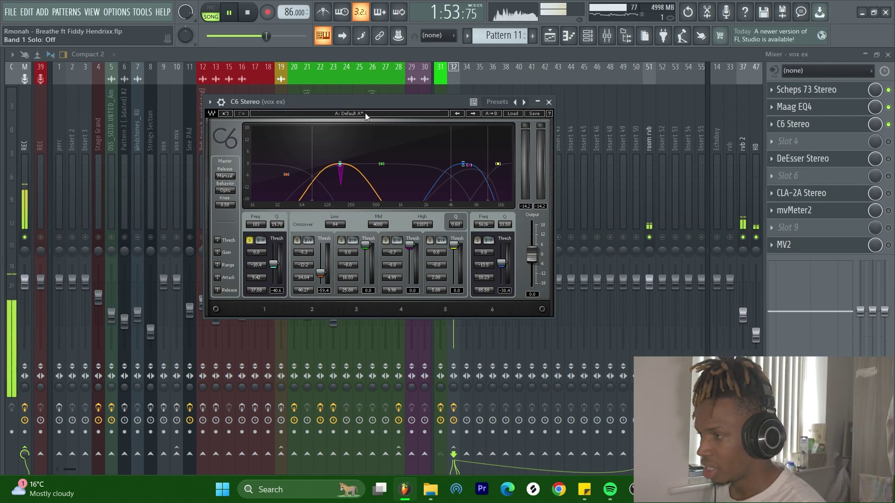
key("ctrl+s")
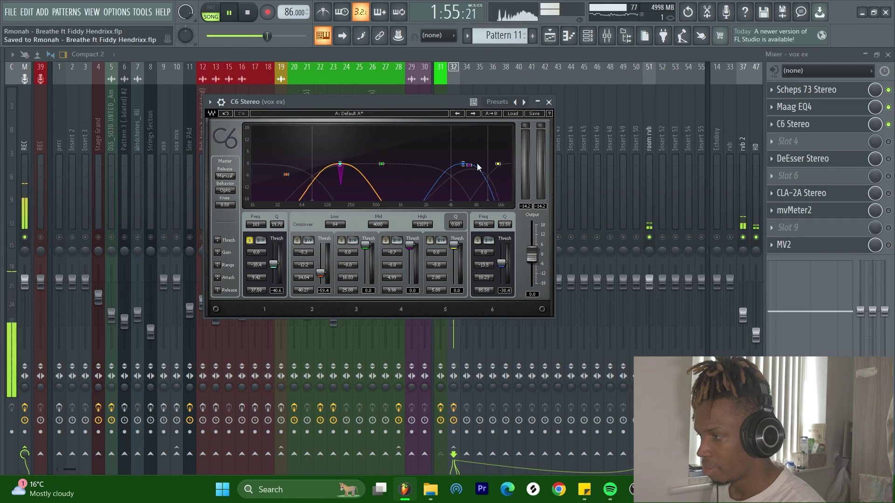
key("space")
- Solo band 6 of C6 Stereo, tune it to 5225 Hz with 0 dB gain and -38.2 dB threshold, then unsolo and audition it
left_click(478, 241)
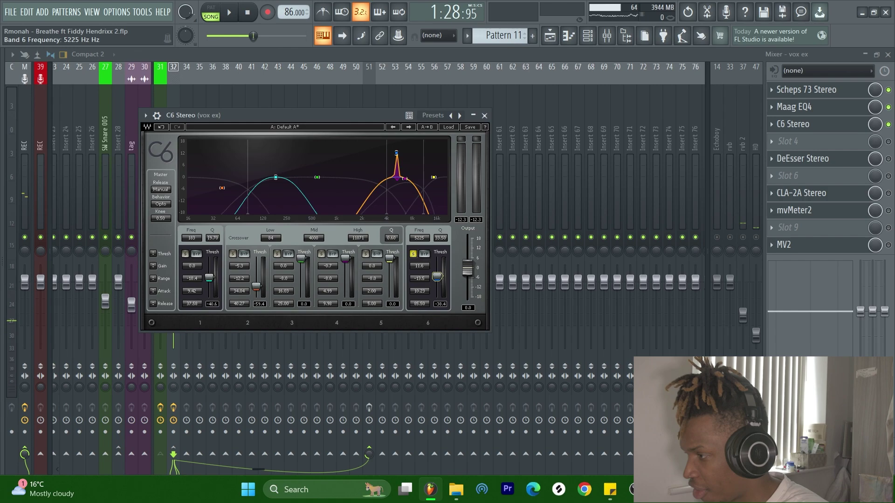
left_click(424, 266)
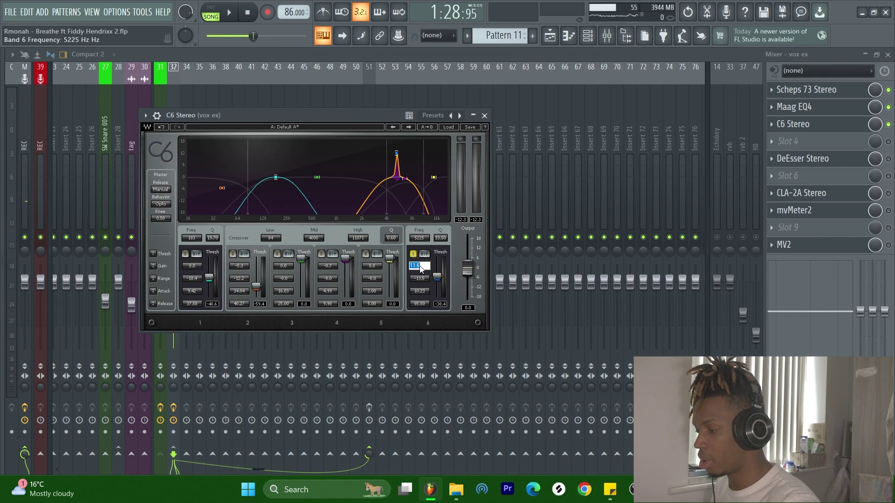
type("0")
key("Return")
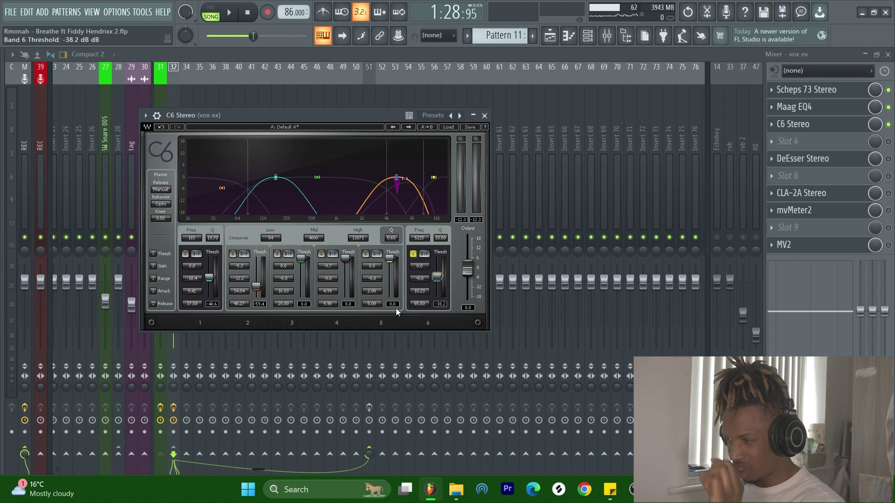
left_click(414, 254)
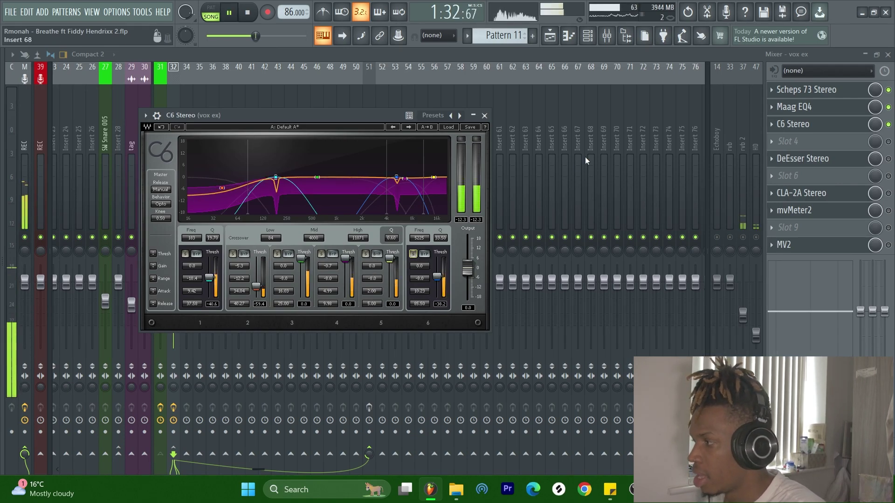
key("space")
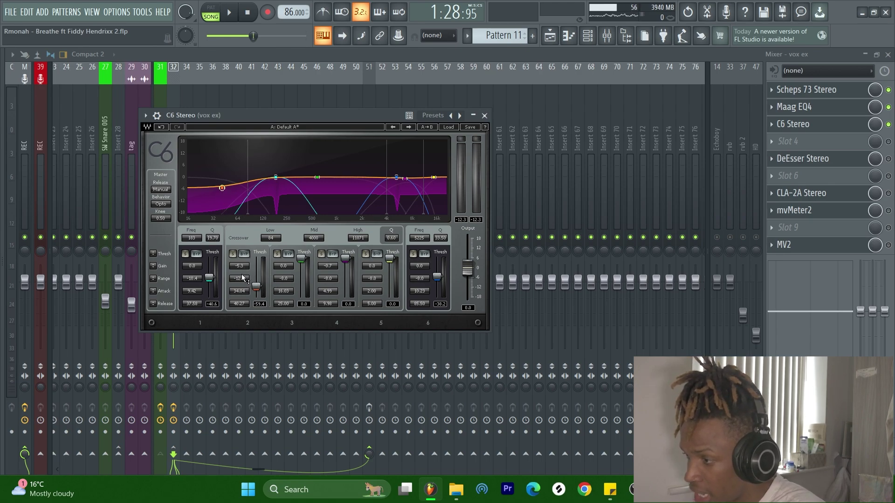
- Lower the band 2 threshold of C6 Stereo to -62.9 dB while auditioning the vocal
key("space")
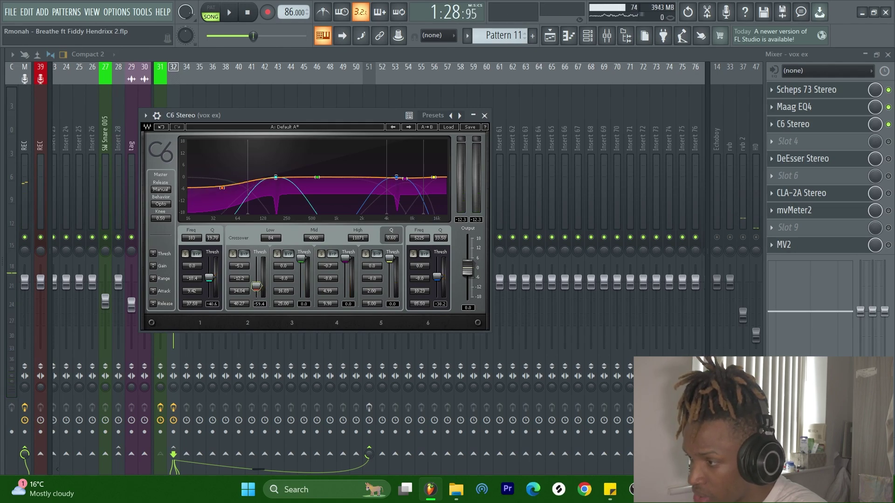
key("space")
left_click_drag(257, 286, 258, 288)
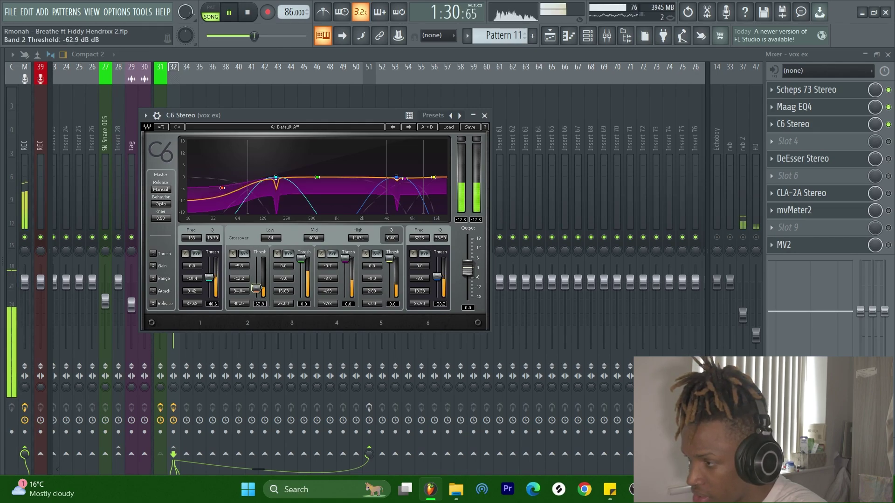
key("space")
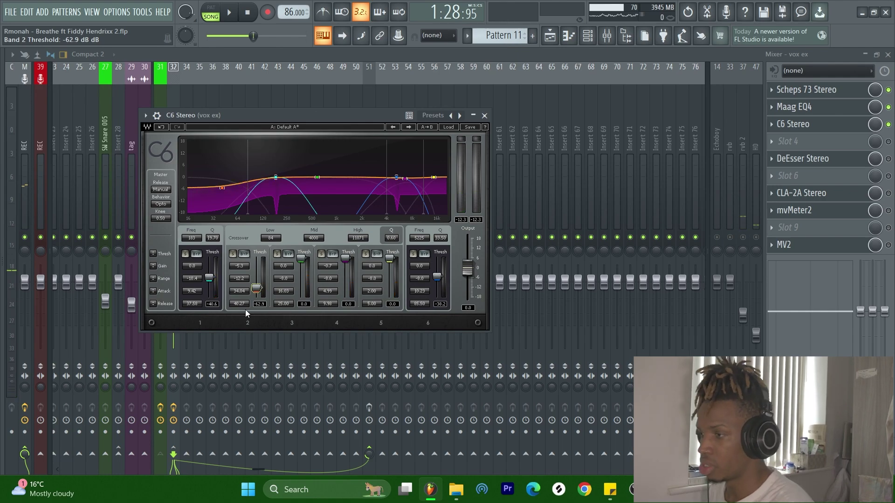
- Compare the vocal with C6 Stereo bypassed and re-enabled
left_click(888, 125)
key("space")
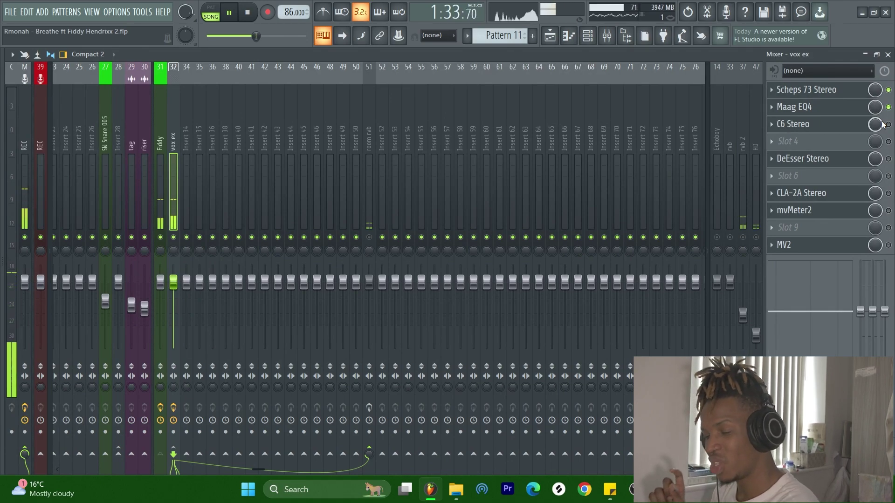
key("space")
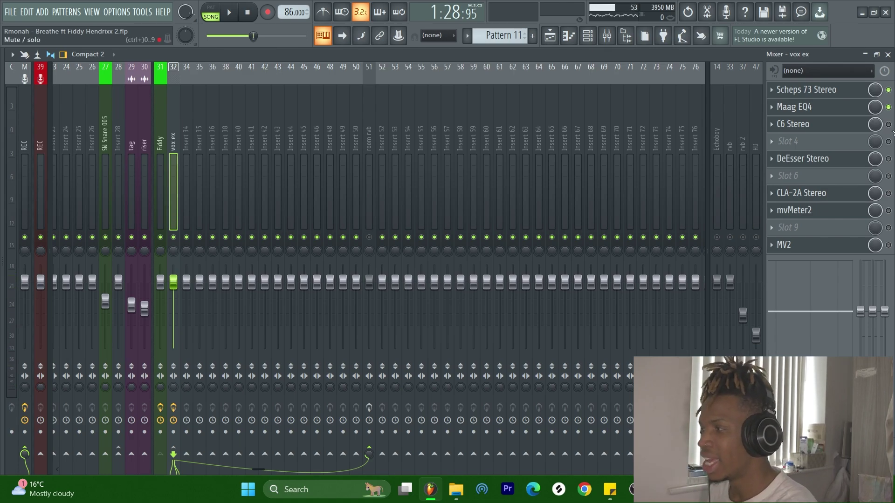
left_click(888, 125)
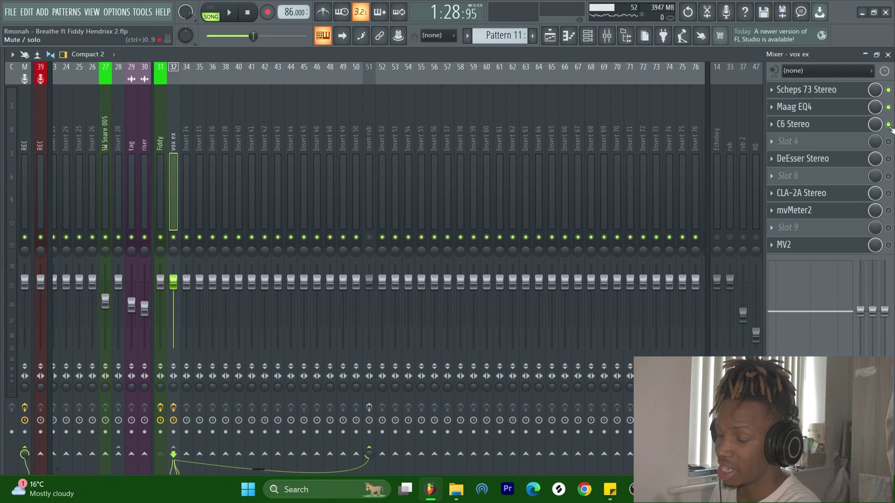
key("space")
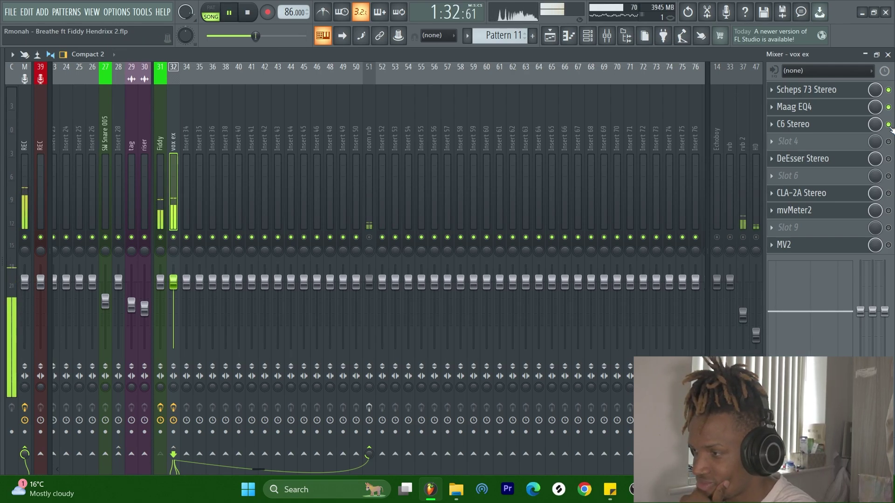
key("space")
- Show the playlist, play the vocal clips on Track 2 from bar 33, and return to the mixer
left_click(549, 38)
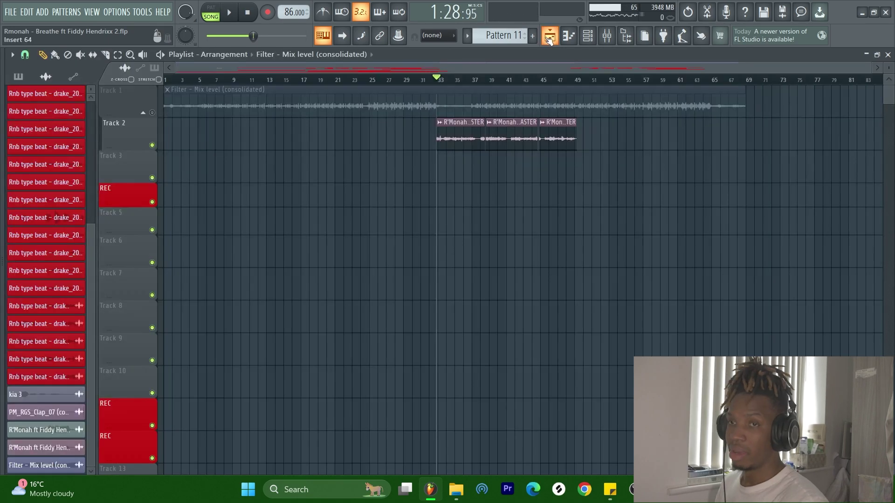
key("space")
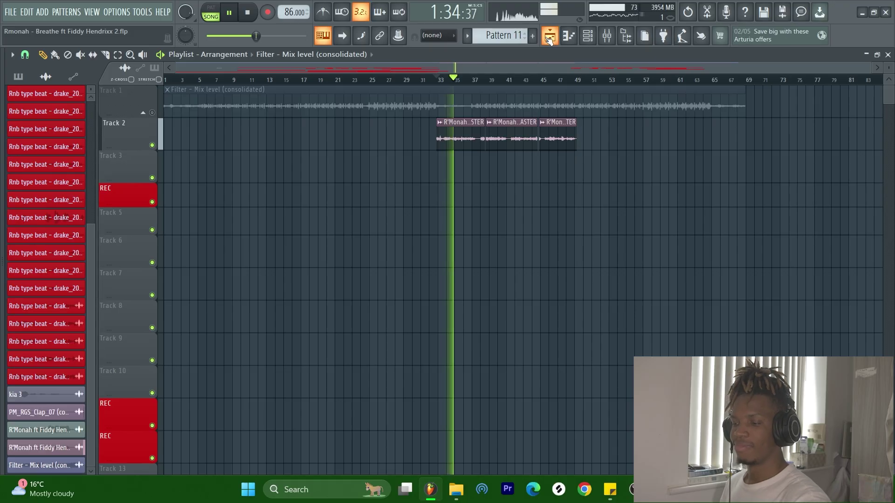
key("space")
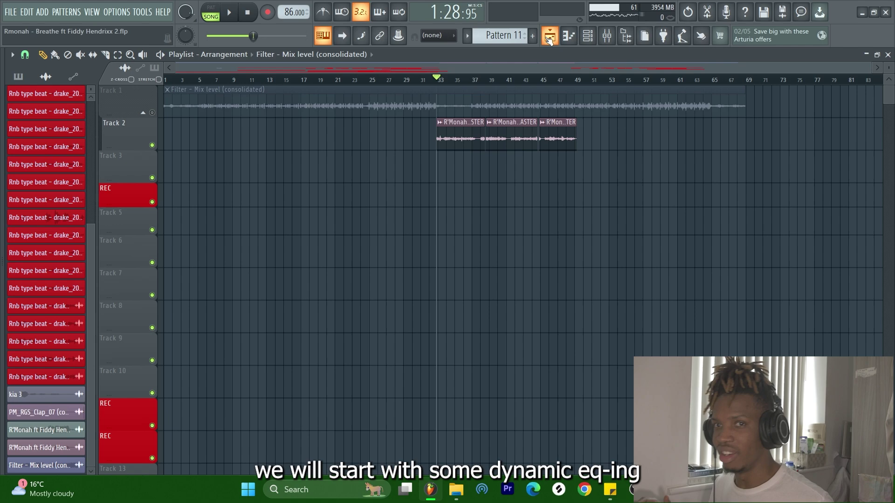
left_click(549, 38)
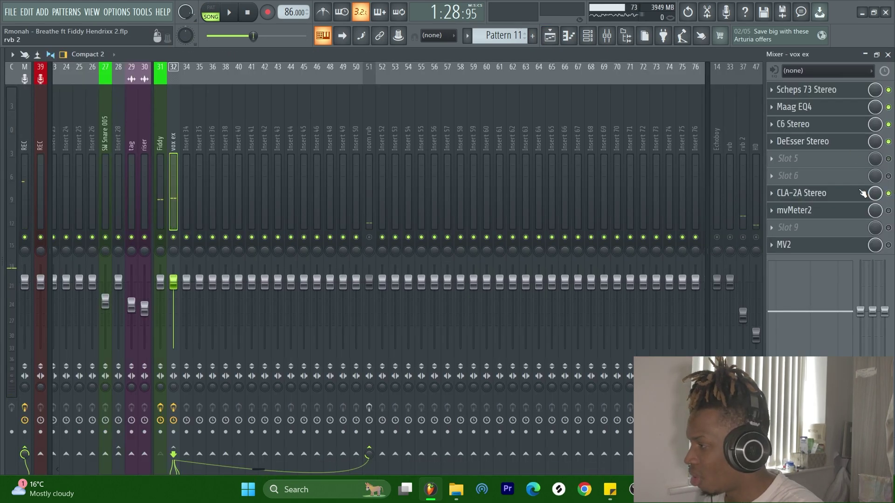
- Move CLA-2A Stereo to slot 5, directly after DeEsser Stereo, open it and audition the compressed vocal
left_click_drag(862, 192, 854, 160)
left_click(855, 161)
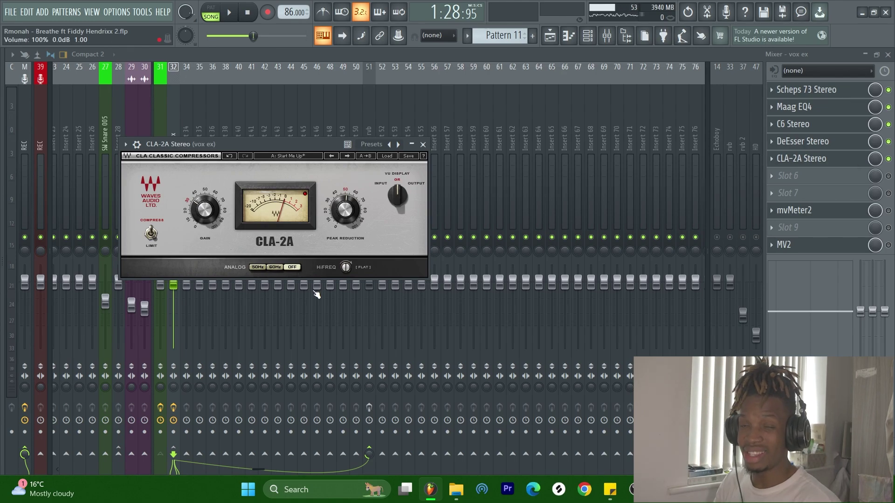
mouse_move(347, 273)
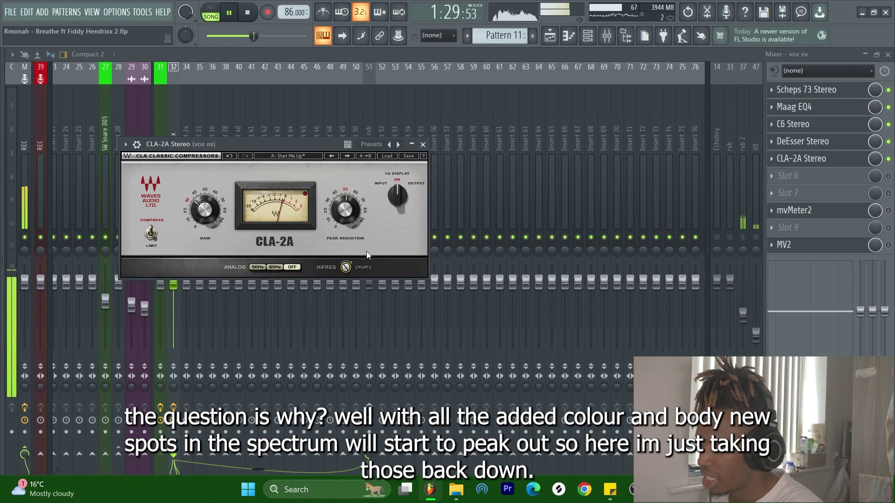
key("space")
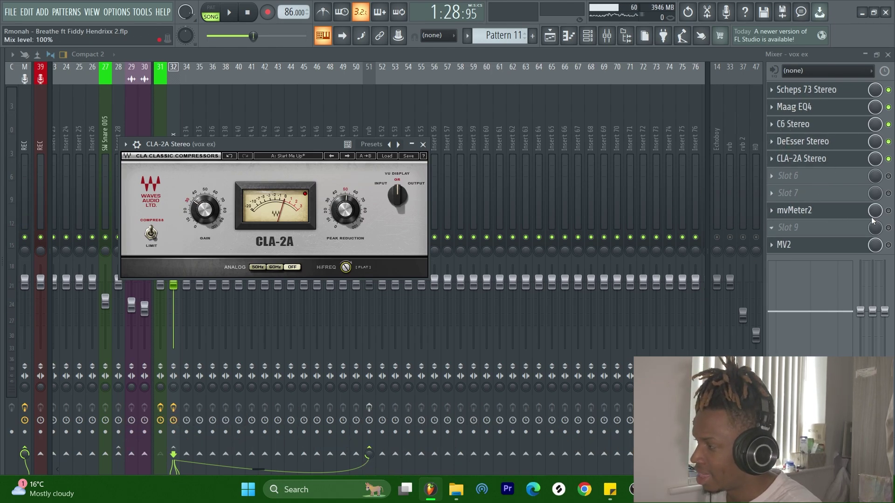
- Move mvMeter2 and MV2 up to slots 6 and 7 on vox ex, directly after CLA-2A Stereo, and open MV2
key("Escape")
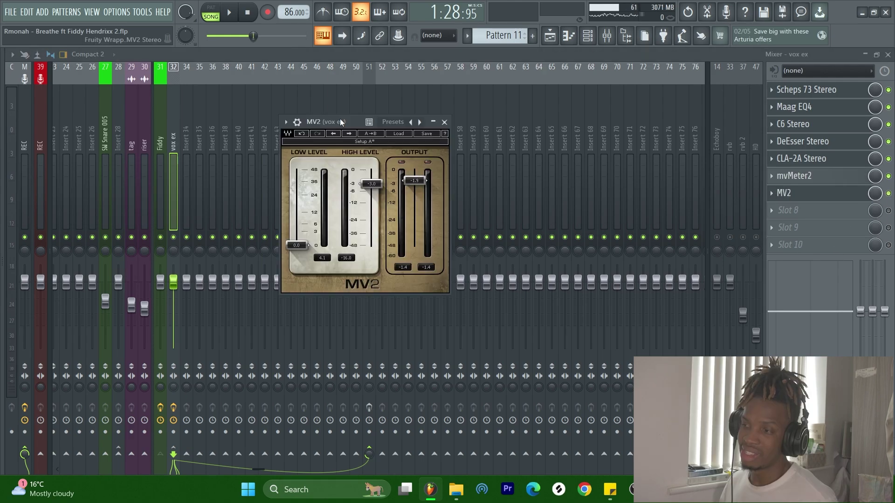
left_click_drag(340, 119, 403, 119)
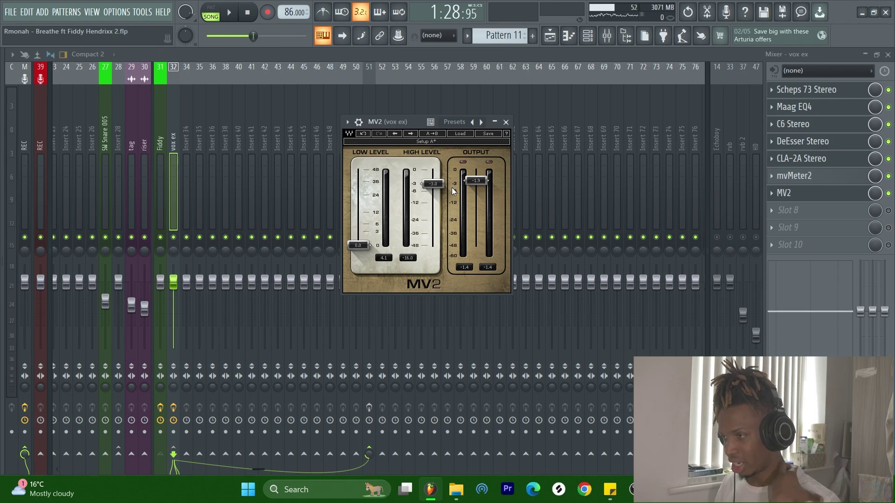
key("ctrl+s")
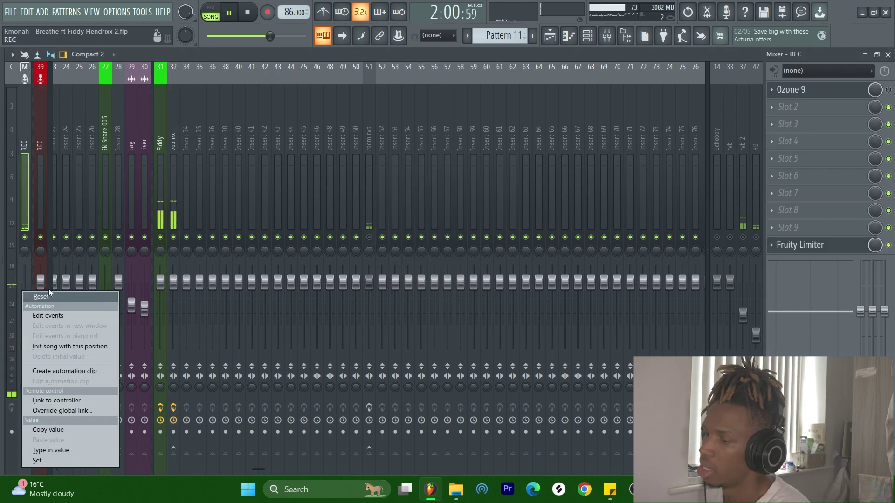
- Reset the master track's volume and stereo separation to their defaults during playback, checking the vocal clips in the playlist
left_click(46, 301)
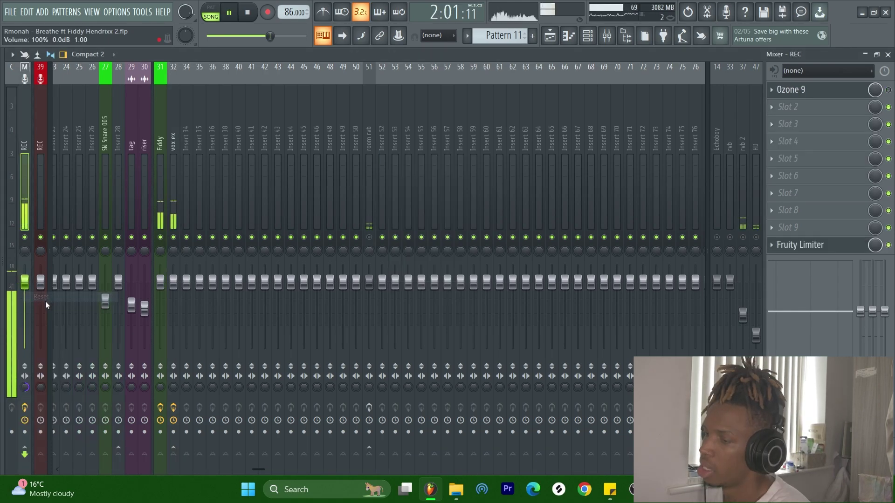
right_click(26, 392)
left_click(44, 296)
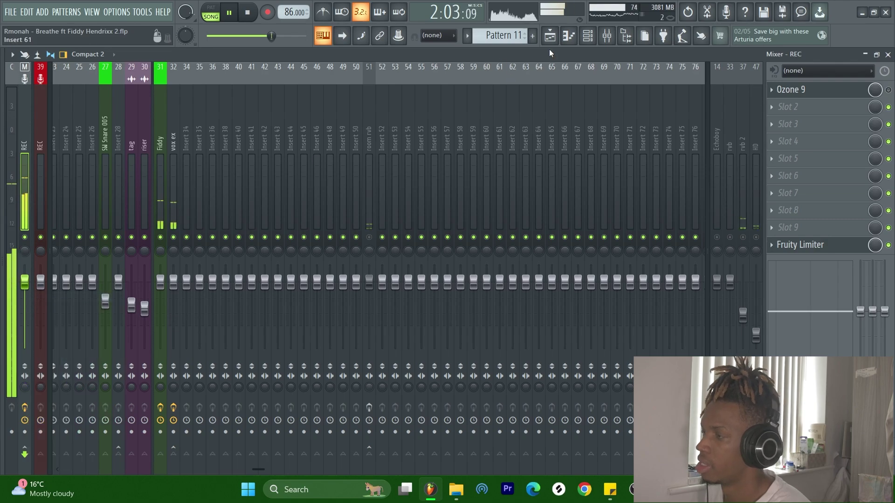
left_click(551, 37)
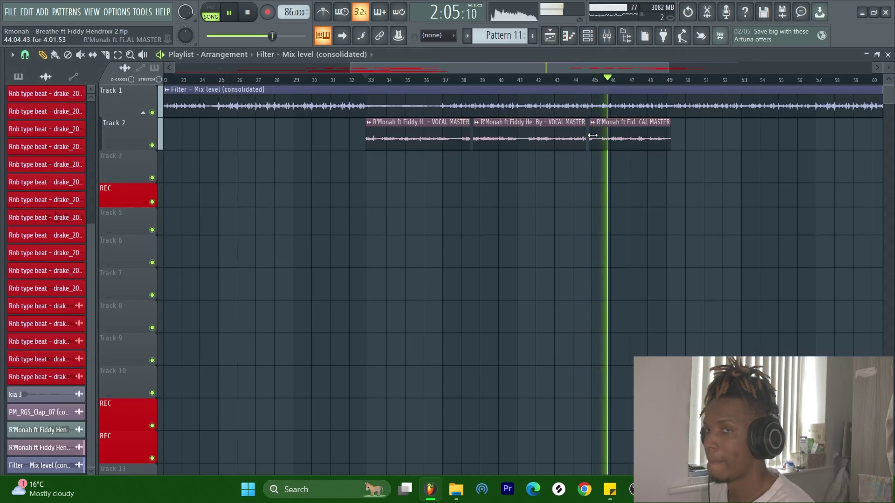
left_click(606, 35)
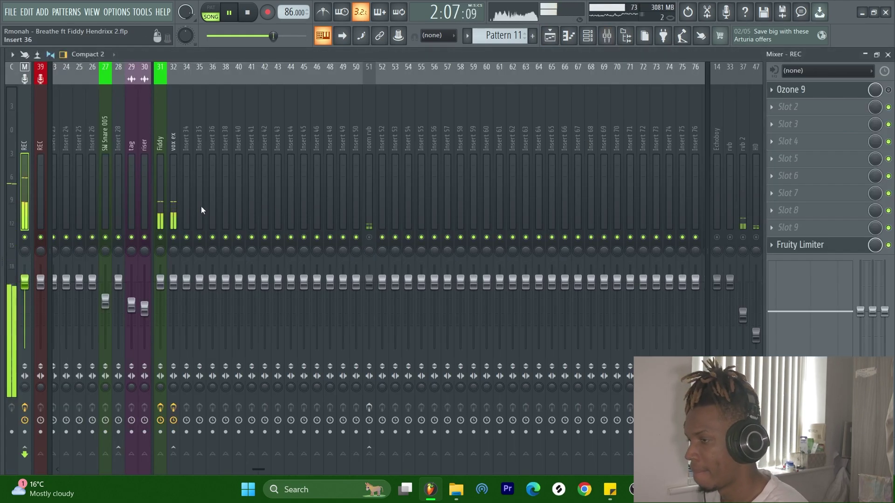
- Open MV2 on vox ex, set its High Level to 0.0 and restart playback to audition the vocal
left_click(179, 195)
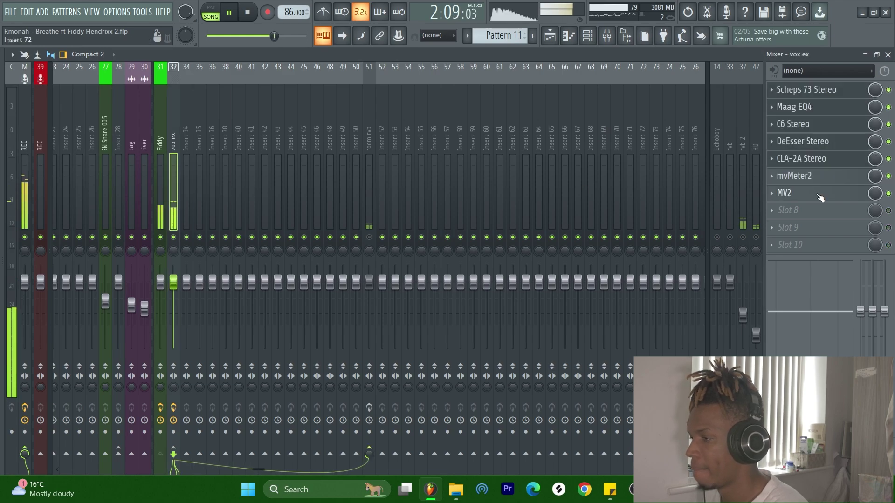
left_click(788, 193)
left_click_drag(476, 181, 478, 180)
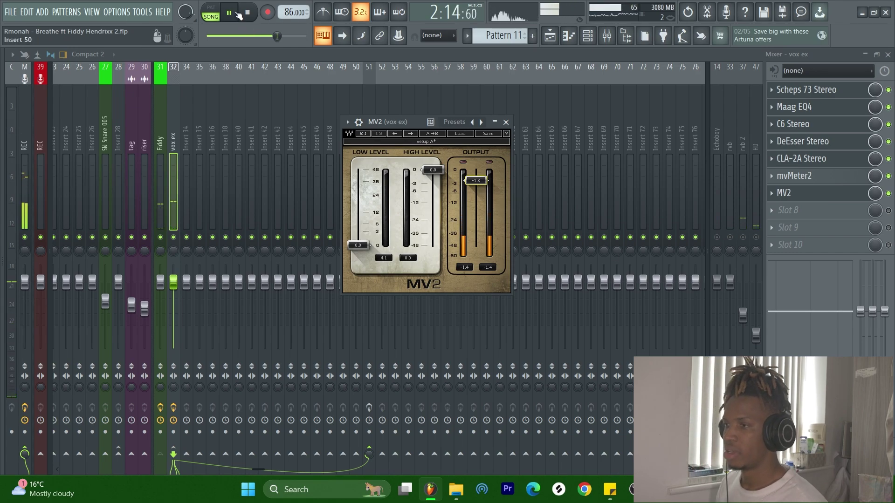
key("space")
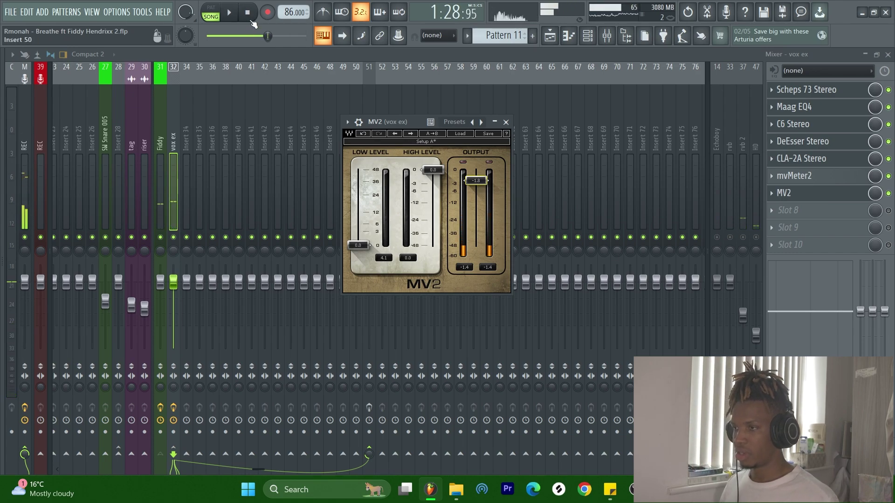
left_click(230, 13)
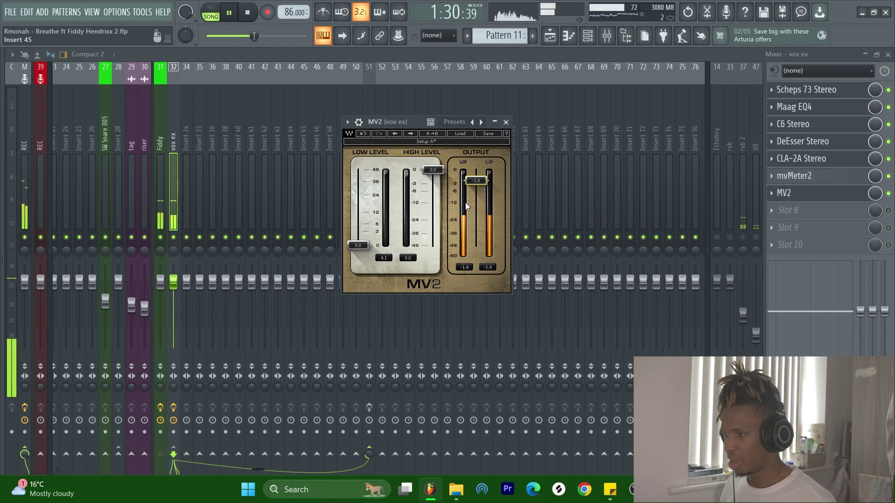
- Set MV2's High Level to -1.2 and adjust its Output by ear, stop playback and close the plugin
left_click_drag(477, 183, 477, 180)
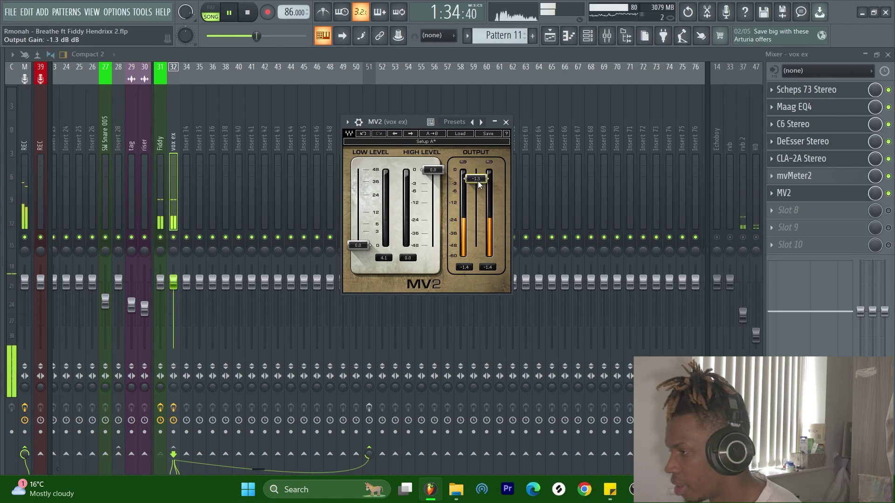
left_click_drag(437, 175, 474, 180)
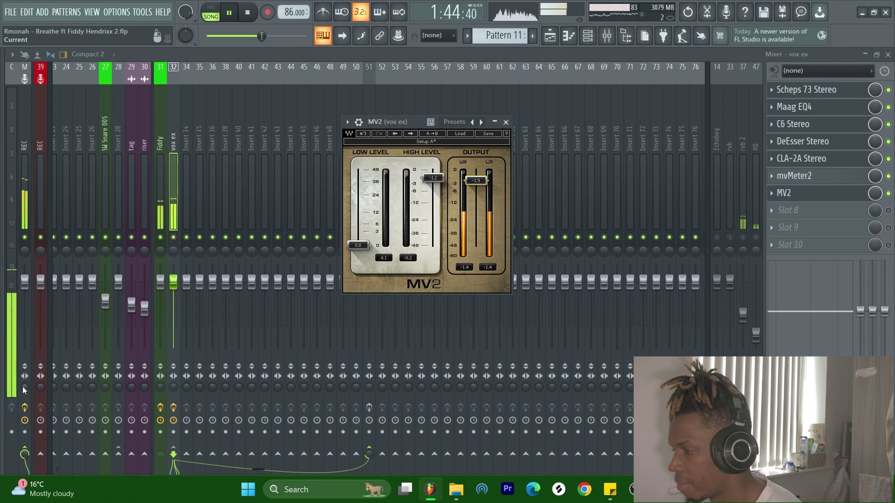
left_click(246, 14)
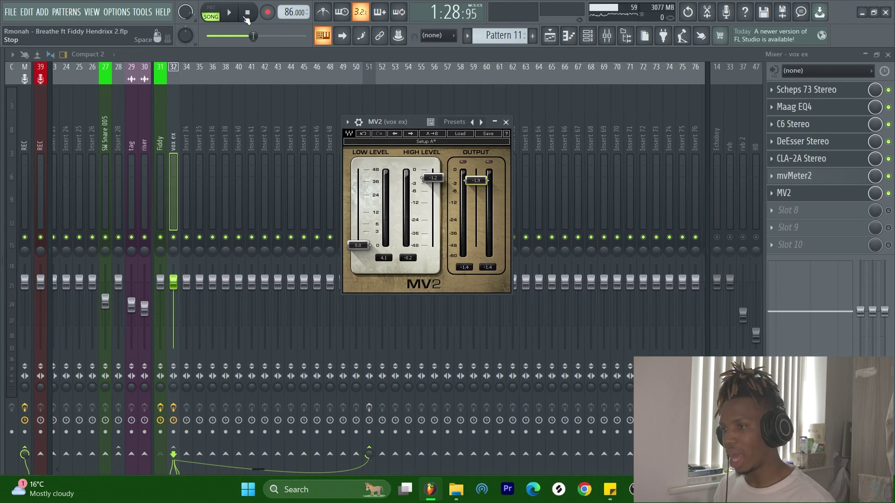
left_click(506, 122)
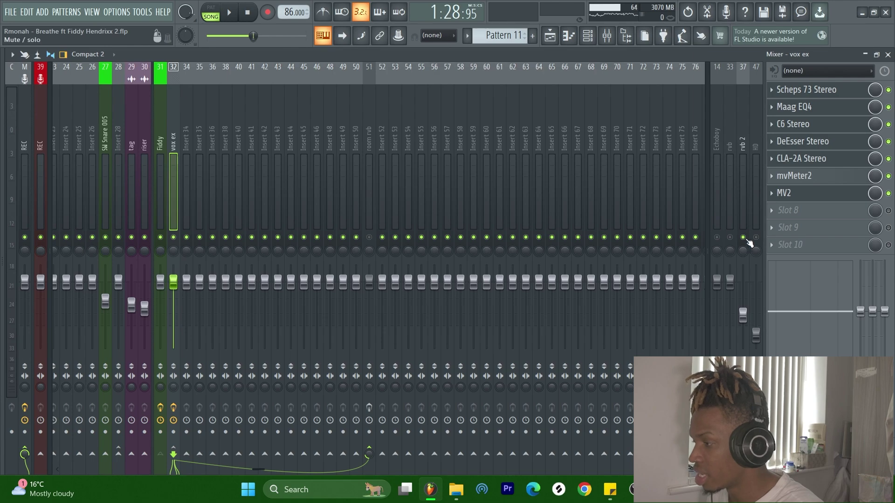
- Load the Cross Stick Room preset from Ambiences in ValhallaVintageVerb on room rvb and close the plugin
left_click(363, 446)
left_click(812, 89)
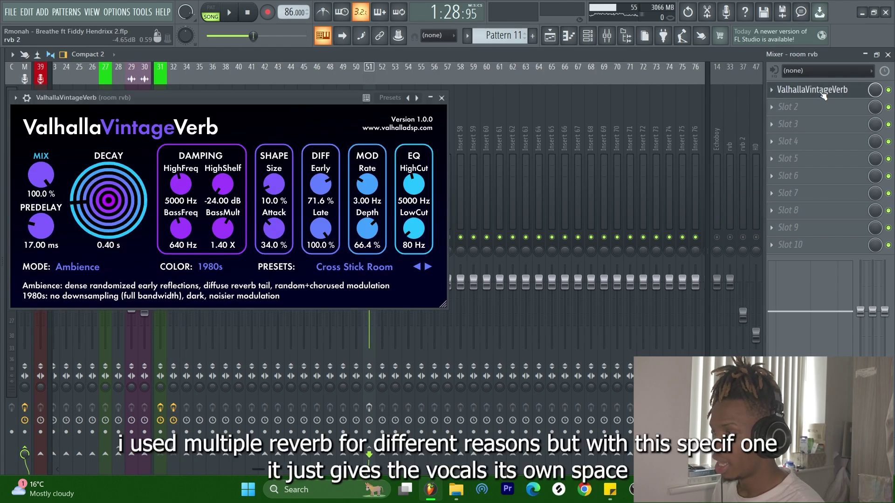
left_click(357, 270)
mouse_move(378, 349)
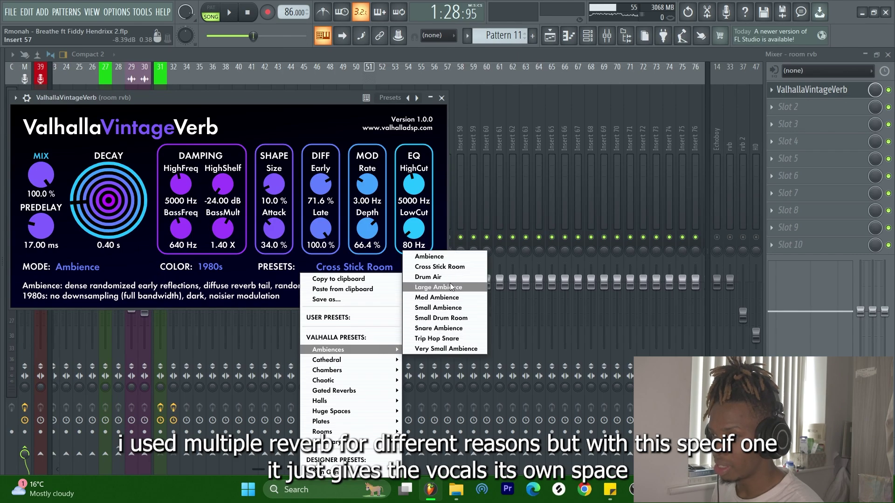
left_click(461, 270)
key("Escape")
- Enable the room rvb track and audition vox ex through the room reverb
key("space")
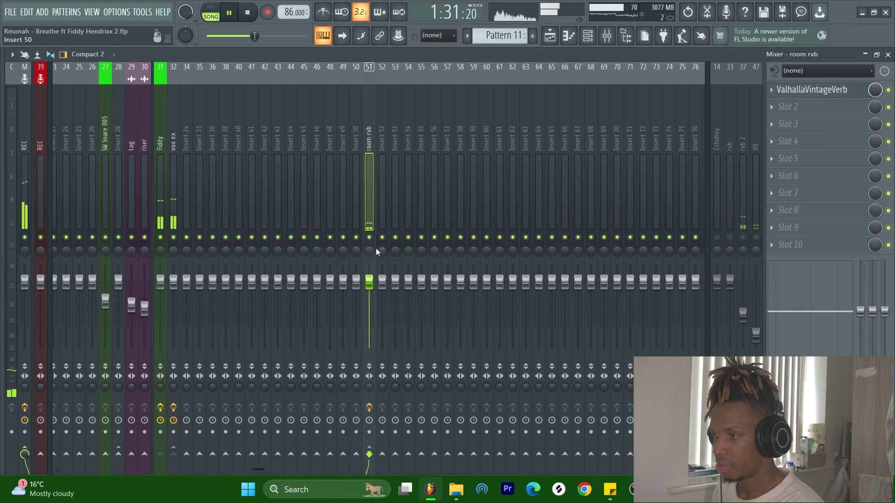
left_click(175, 228)
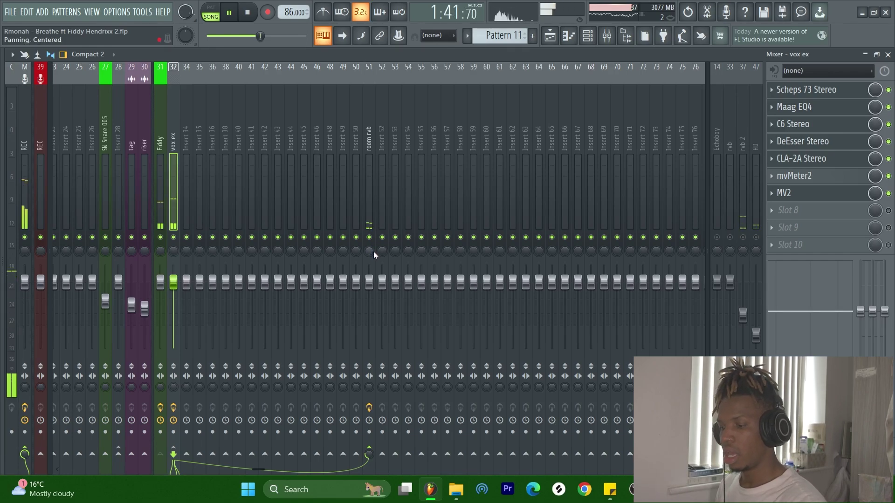
key("space")
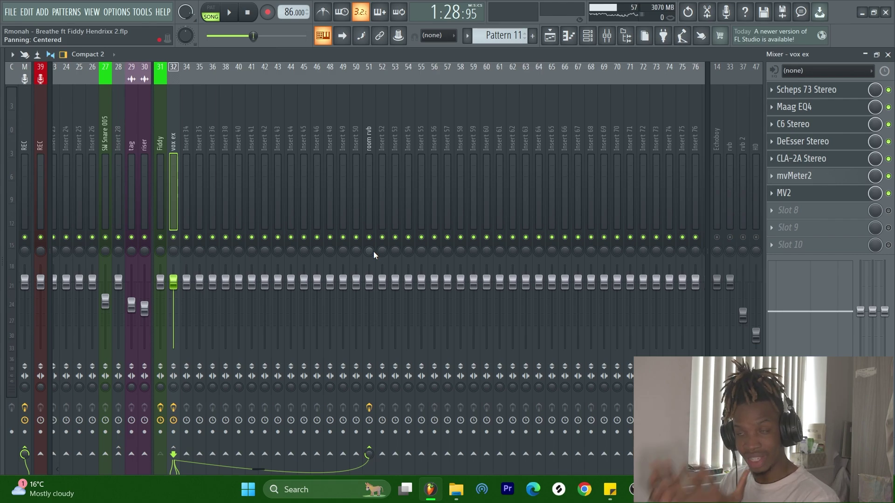
- Lower the fader of the room rvb track and select the vox ex track
left_click(374, 251)
scroll(231, 223, "up", 4)
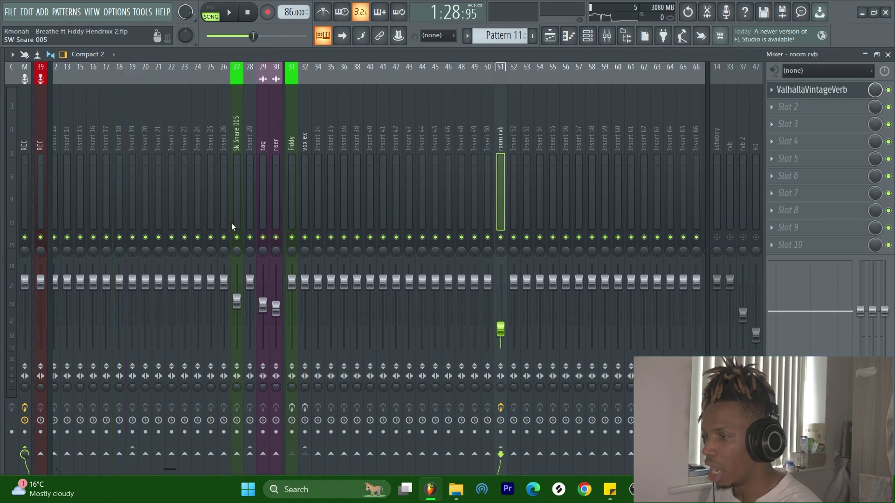
left_click(309, 210)
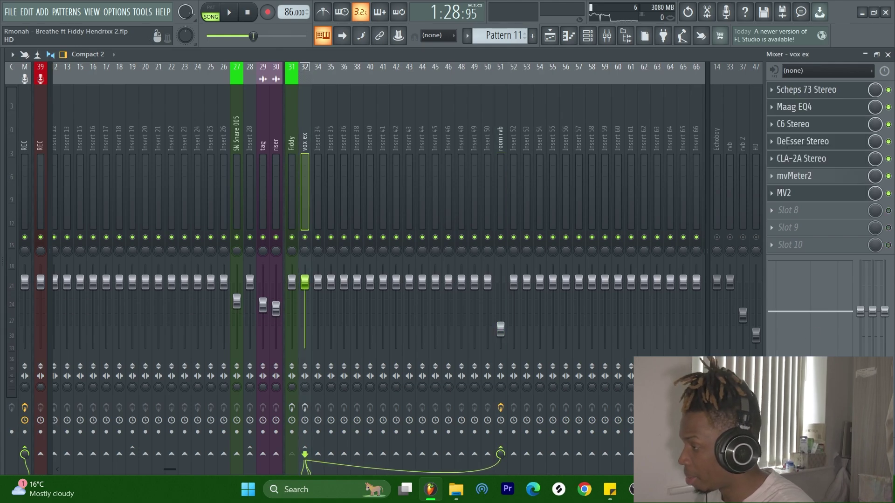
- Open the reverb in slot 1 of the rvb 2 track and reposition its window
left_click(745, 214)
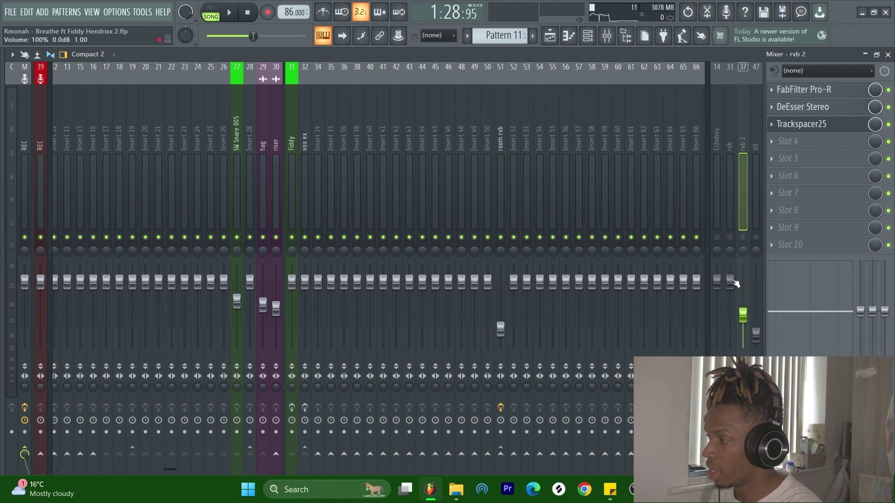
left_click(343, 142)
left_click(745, 181)
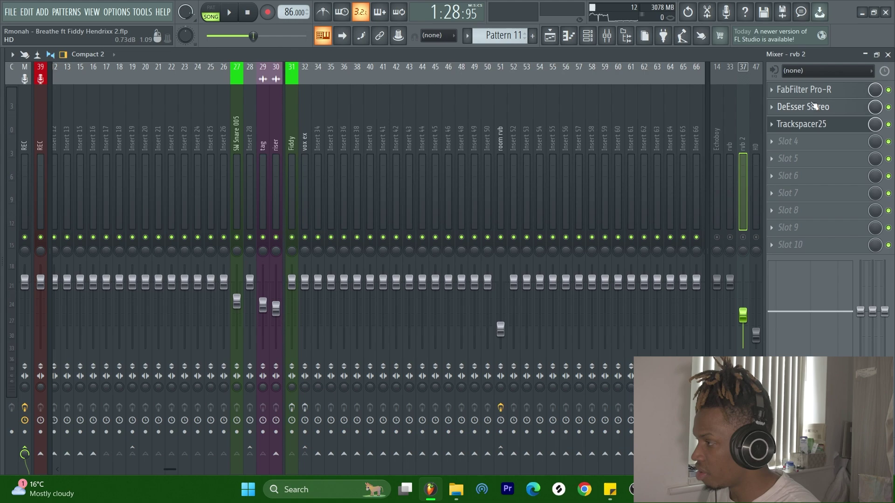
left_click(805, 89)
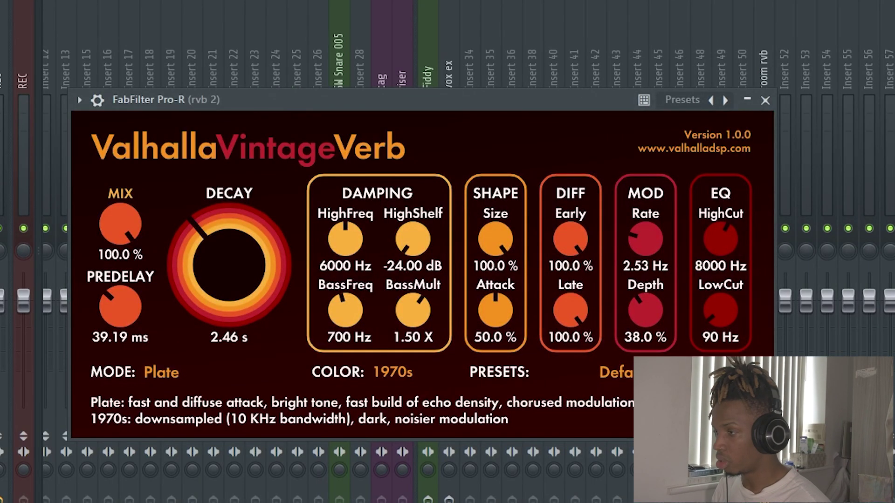
left_click(173, 373)
left_click_drag(189, 99, 216, 79)
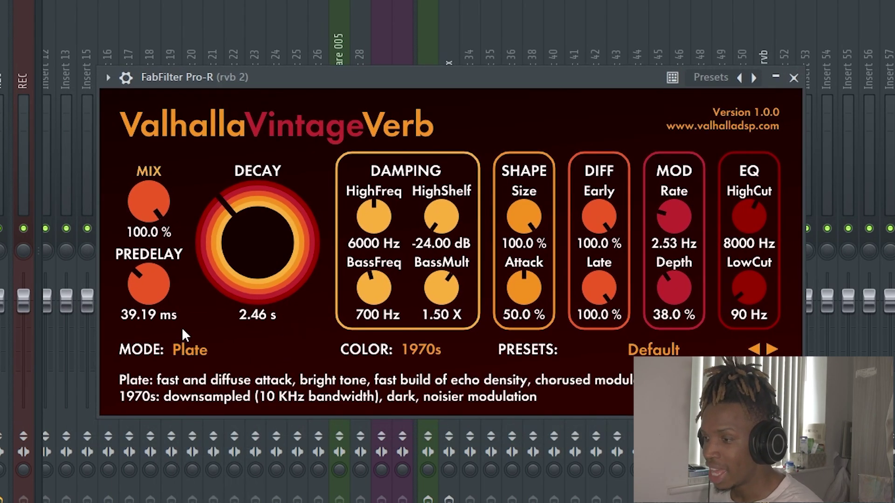
- Switch the rvb 2 reverb's mode to Bright Hall and audition it with vox ex soloed
left_click(187, 349)
left_click(215, 388)
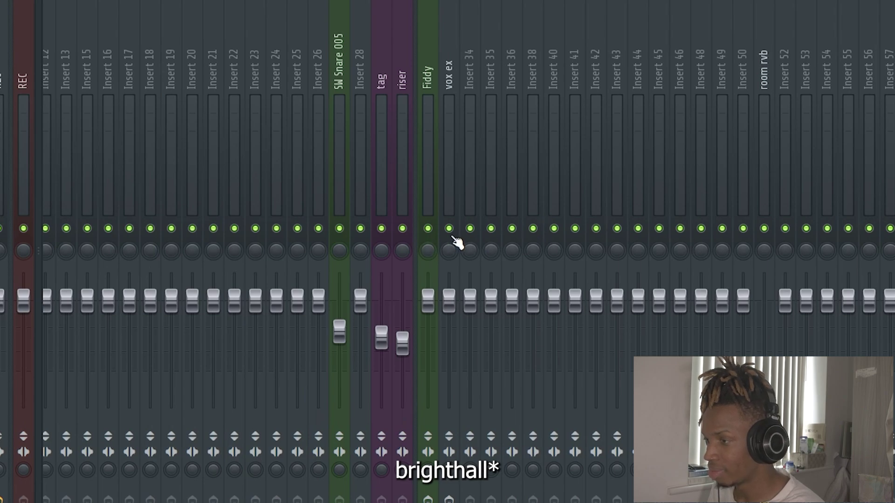
right_click(449, 228)
key("space")
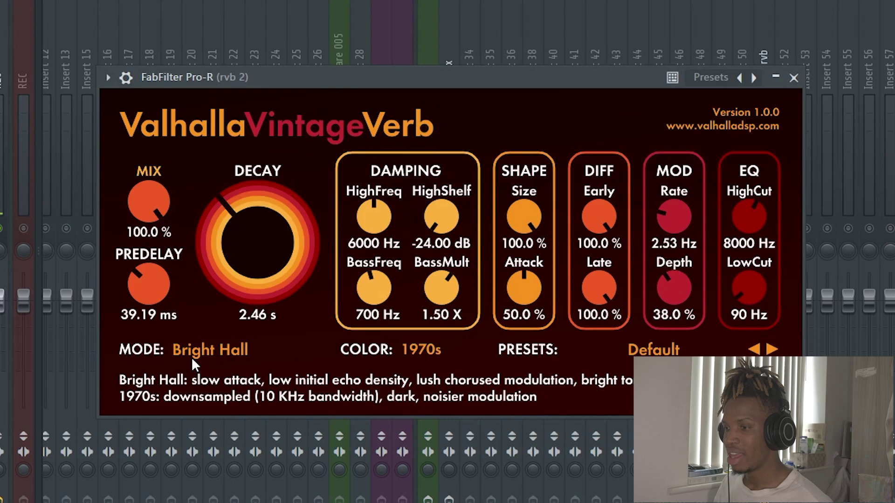
- Set the rvb 2 reverb's mode to Plate, close the plugin and clear the solo on vox ex
left_click(192, 359)
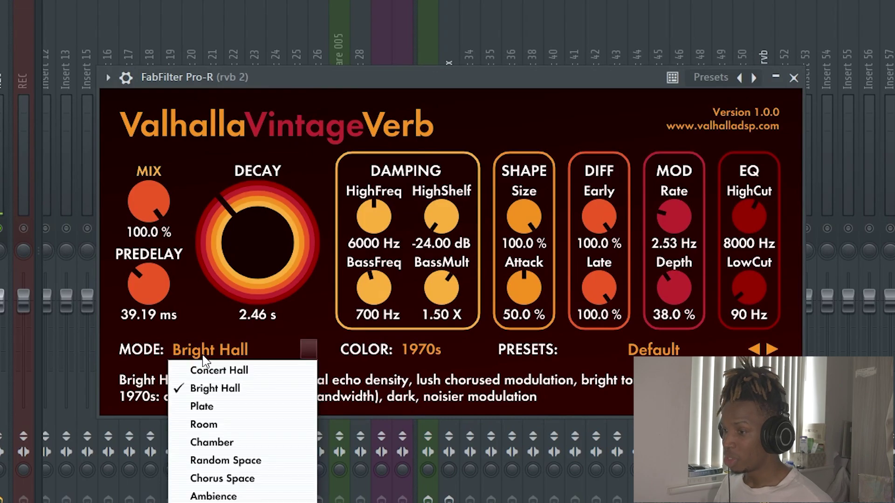
left_click(222, 403)
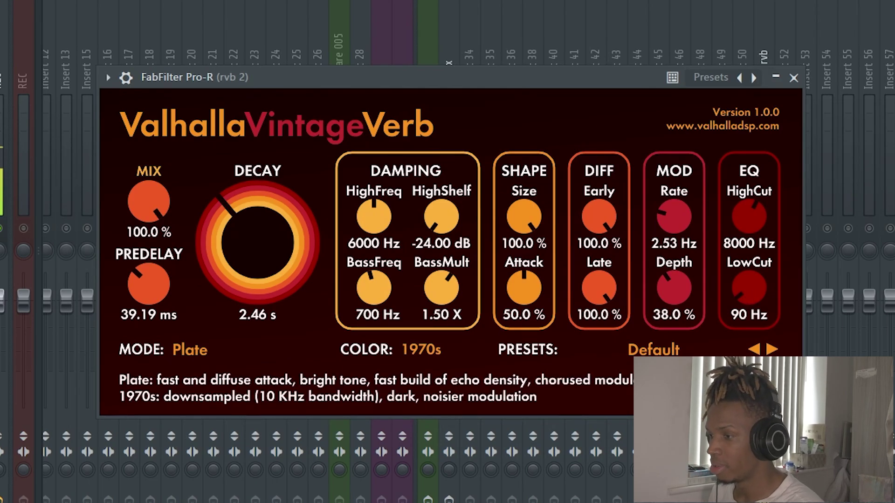
left_click(793, 77)
right_click(518, 216)
right_click(511, 229)
right_click(511, 229)
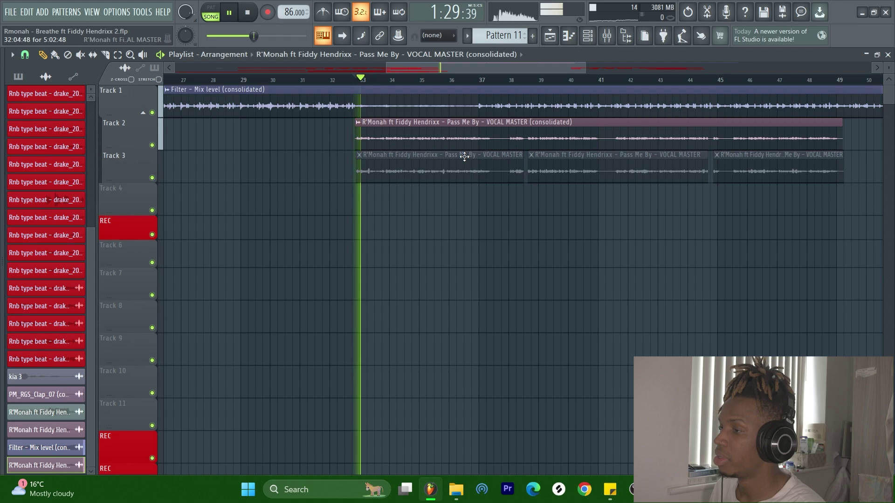
- Play the consolidated vocal clip on Track 2 while checking vox ex in the mixer, and review DeEsser Stereo on rvb 2
scroll(464, 157, "down", 3)
scroll(469, 167, "up", 2)
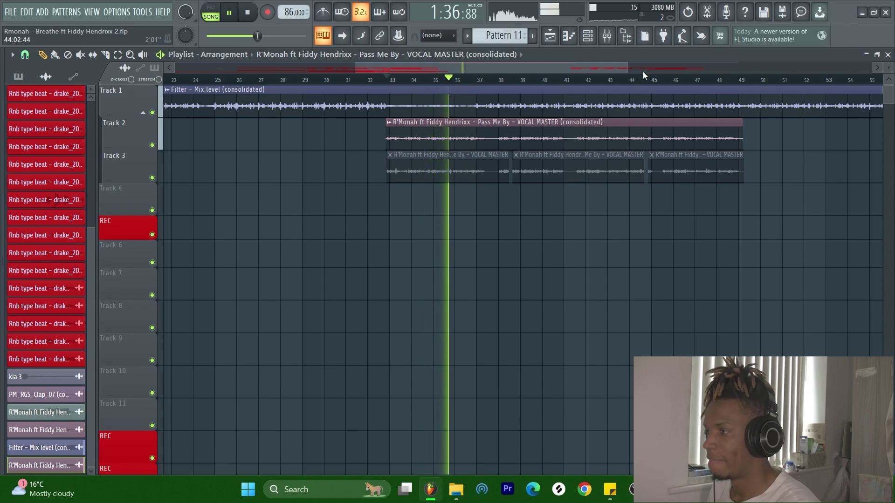
left_click(606, 36)
left_click(301, 203)
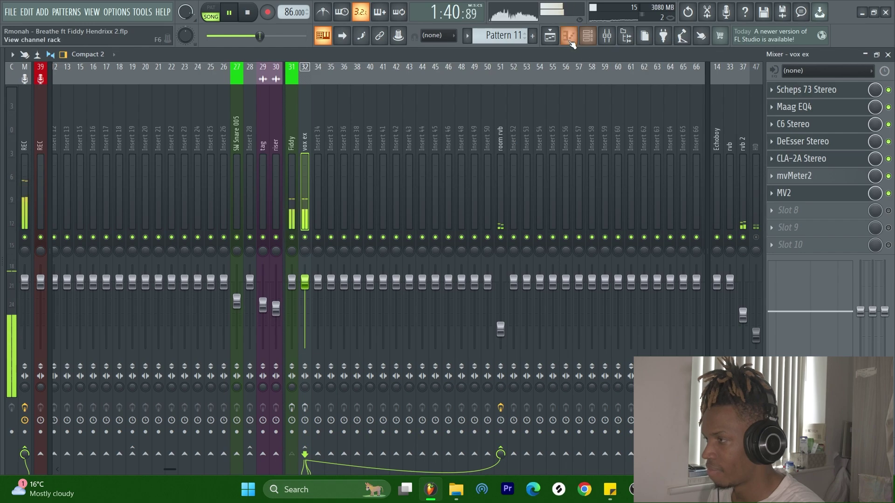
left_click(550, 35)
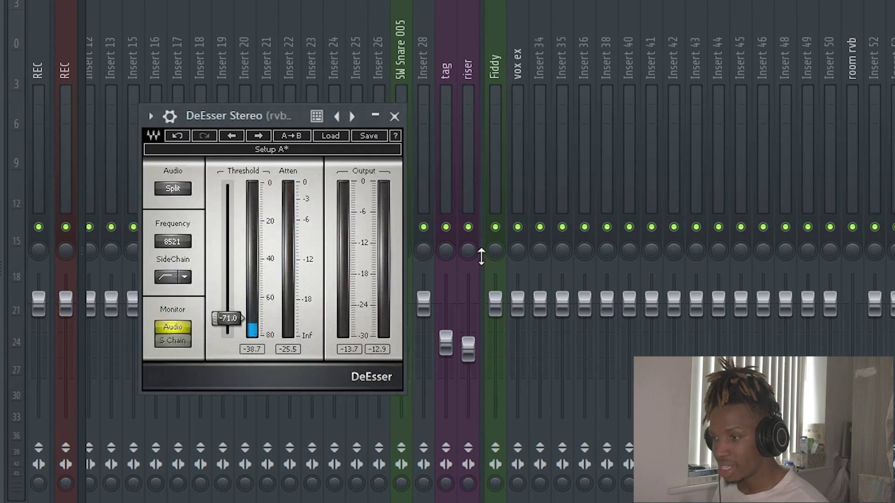
key("space")
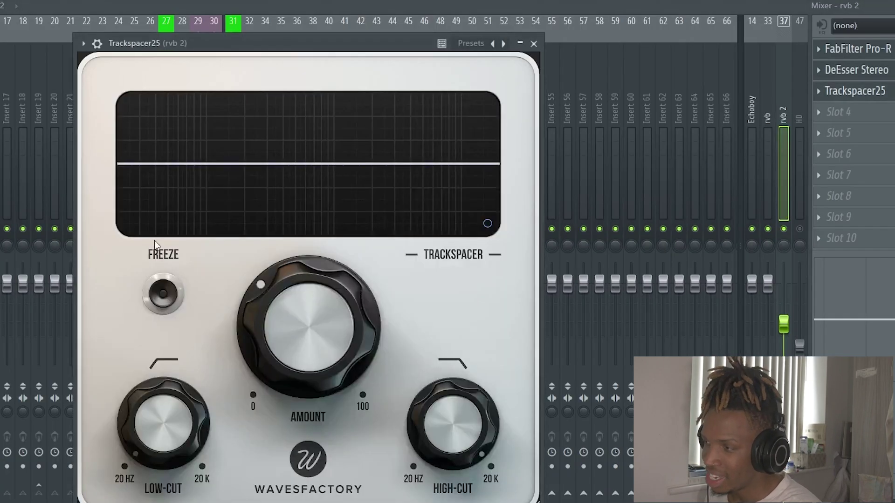
- Reposition Trackspacer25 on rvb 2, play the song and briefly freeze the ducking curve to examine it
left_click_drag(215, 47, 256, 20)
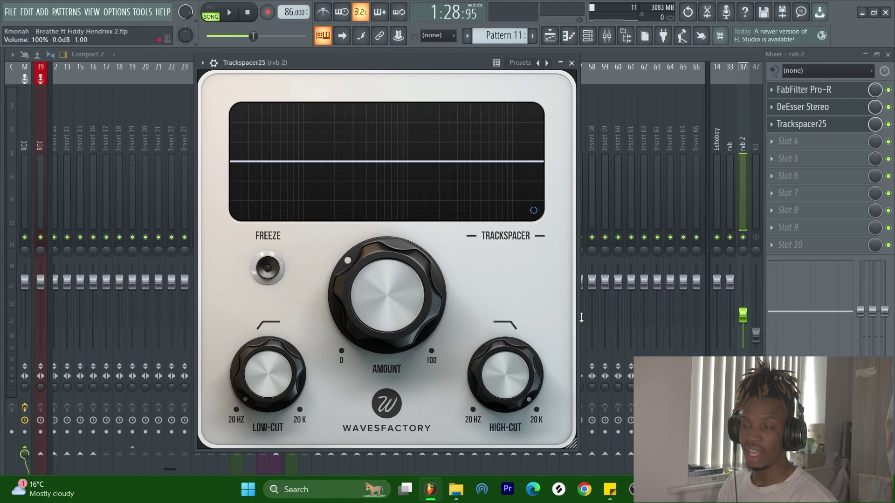
key("space")
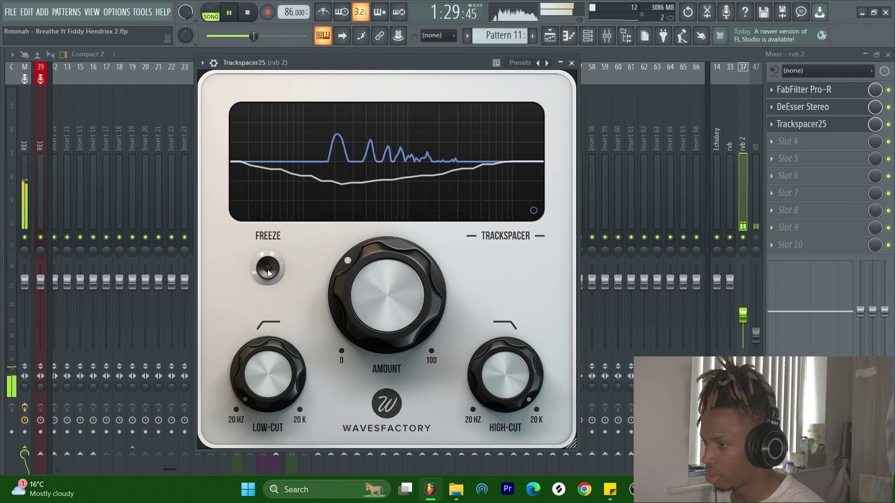
left_click(268, 269)
key("space")
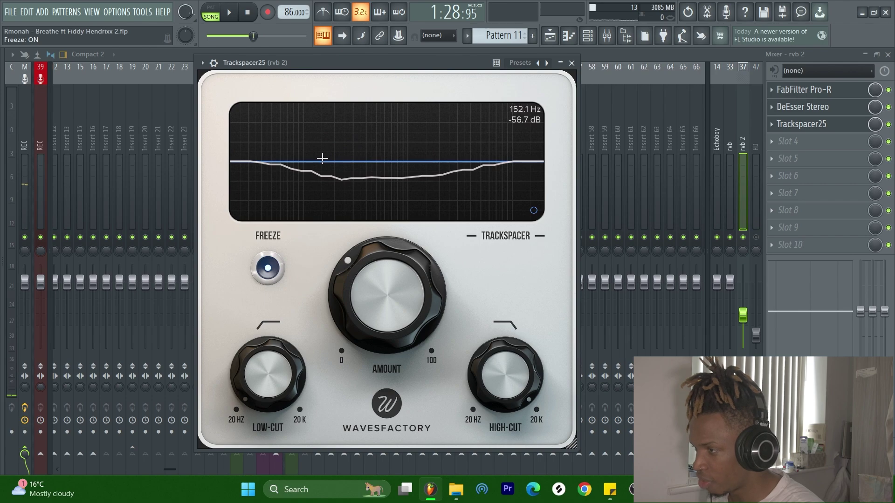
left_click(267, 269)
- Compare playback with Trackspacer25 on rvb 2 bypassed and re-enabled
left_click(876, 127)
key("space")
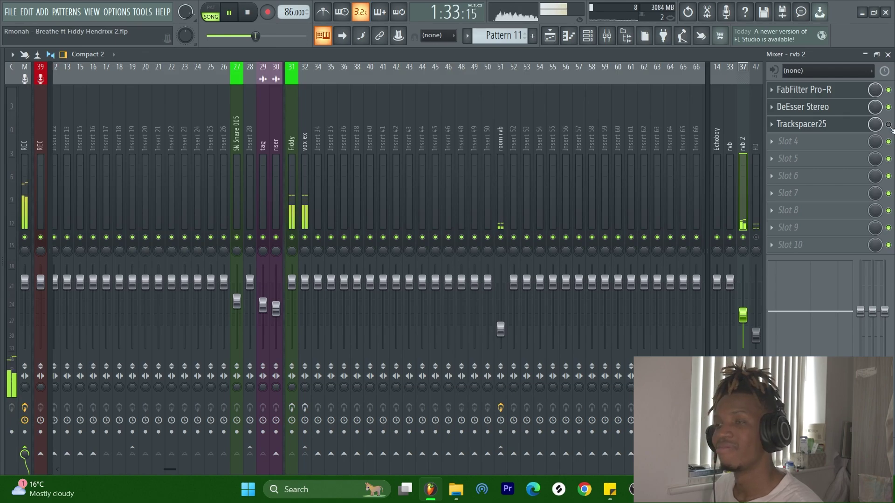
key("space")
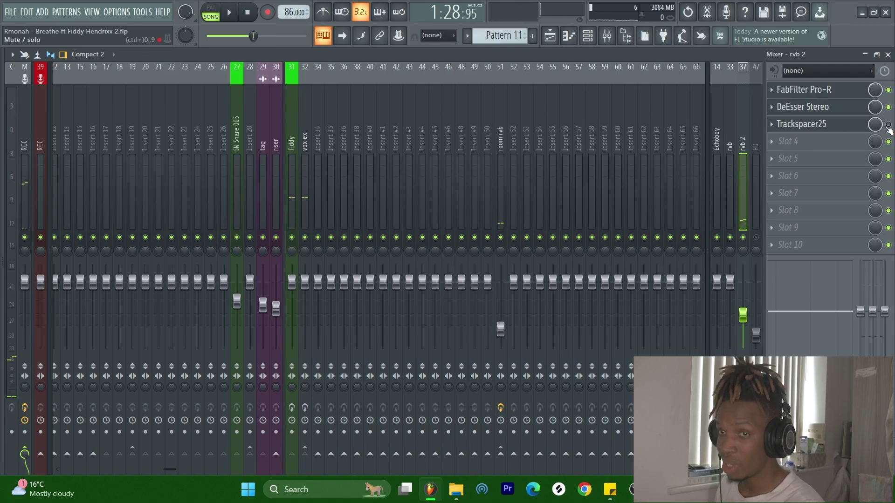
key("space")
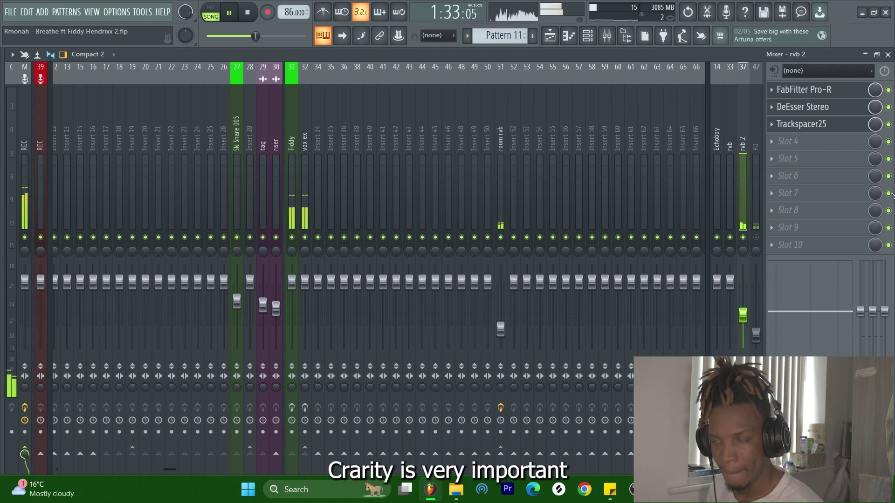
key("space")
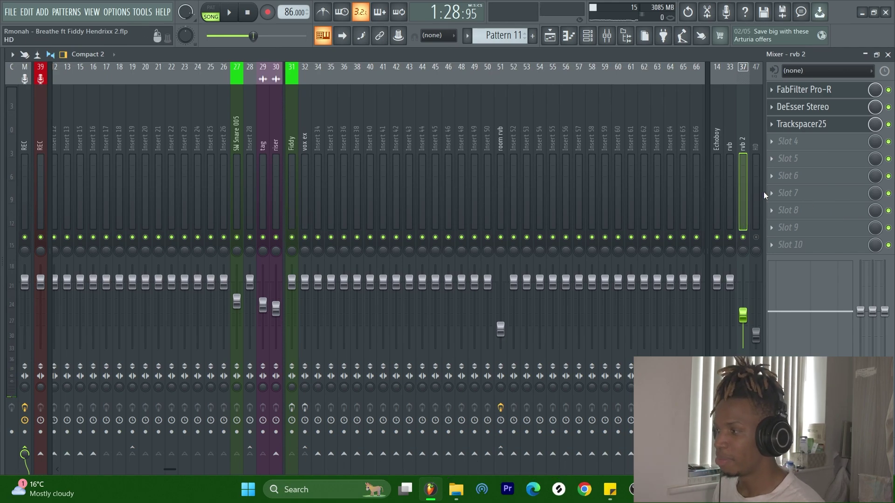
- Examine H-Delay Stereo's filter settings and Trackspacer25 on the HD track
left_click(756, 208)
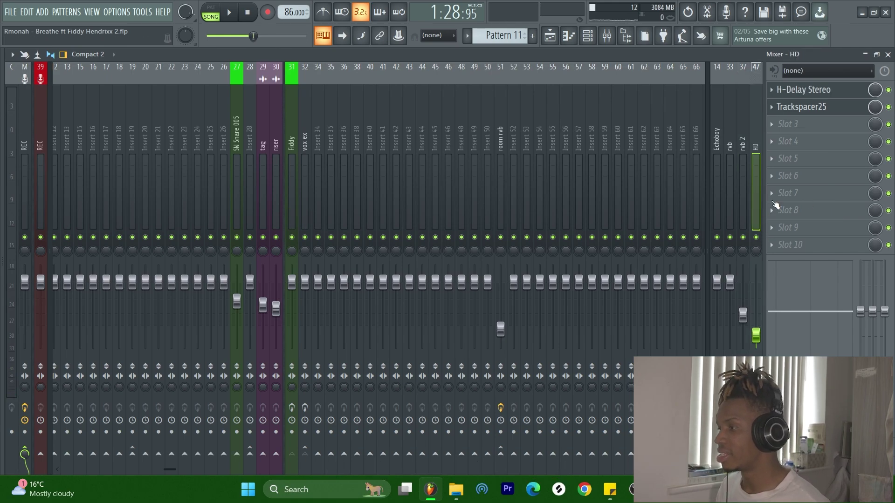
left_click(820, 95)
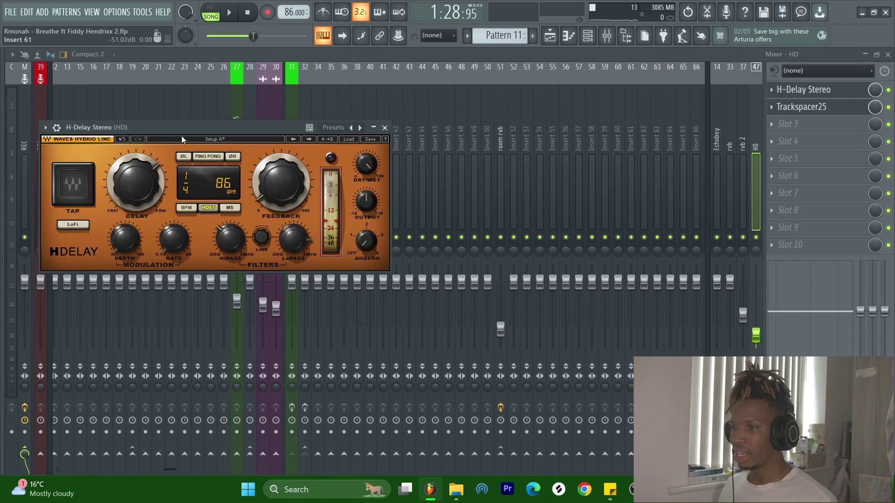
left_click_drag(184, 128, 323, 145)
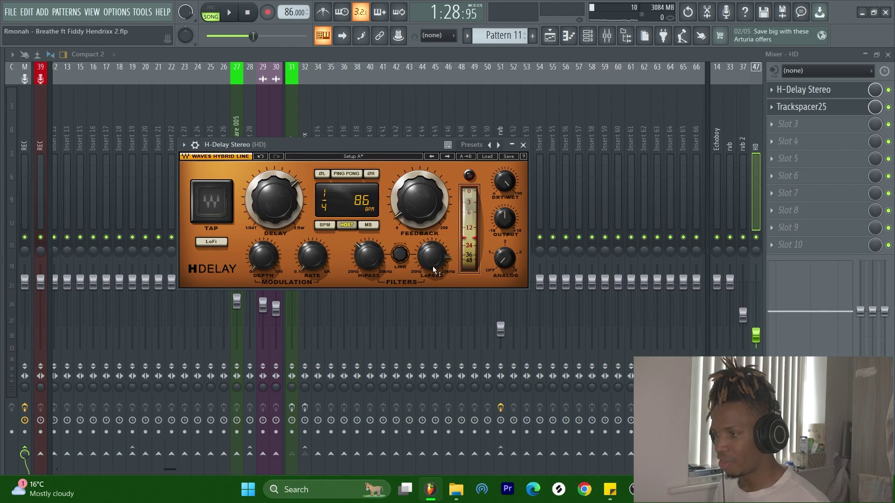
mouse_move(430, 265)
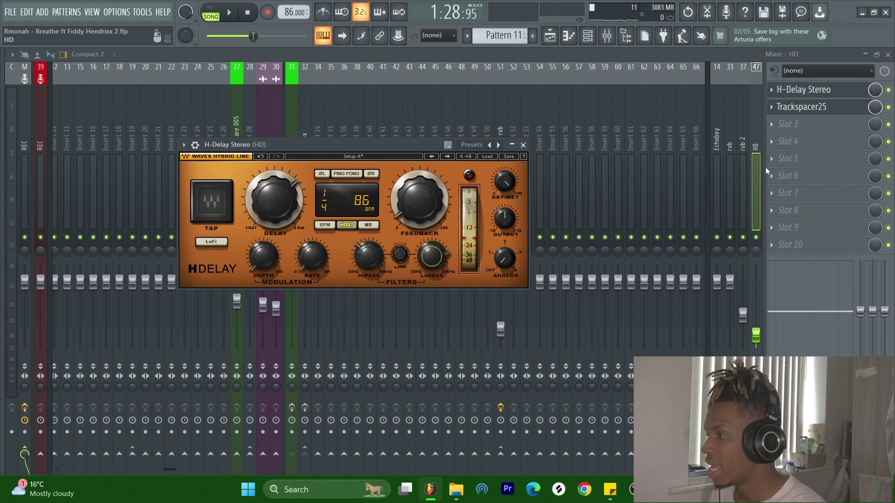
left_click(811, 107)
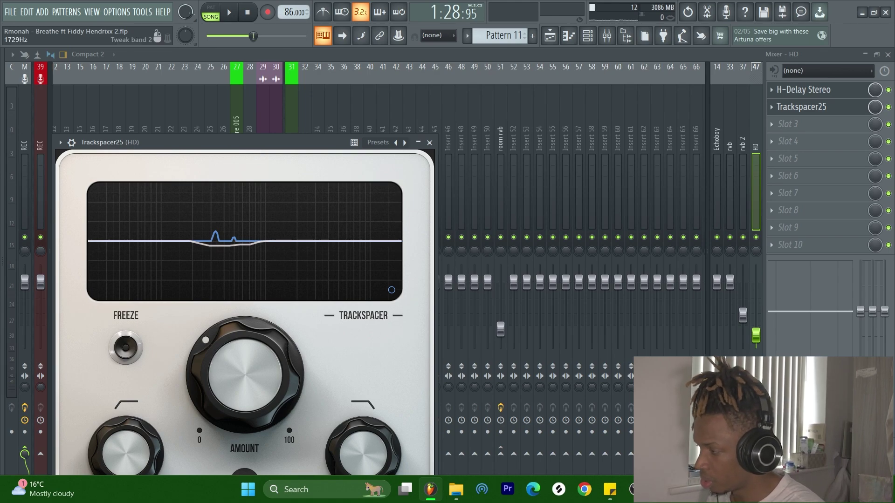
key("Escape")
- Raise the HD track's volume to 29% (-20.1 dB) during playback and select vox ex
key("space")
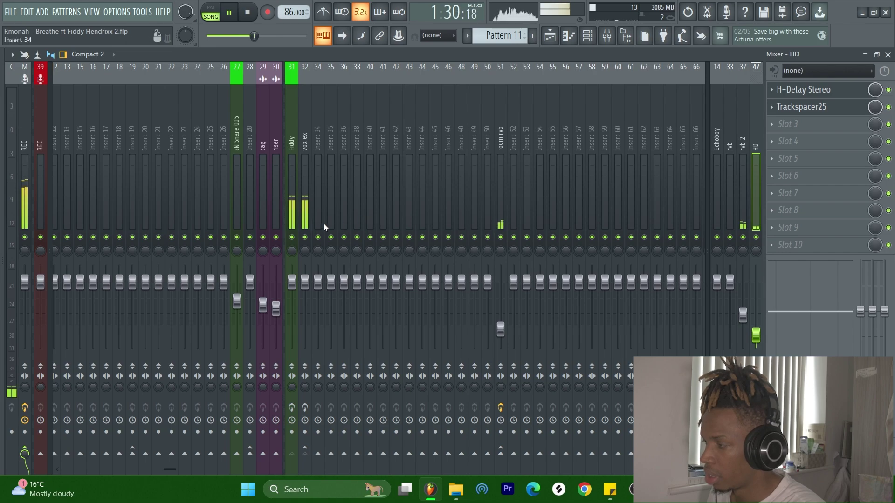
left_click_drag(753, 306, 756, 329)
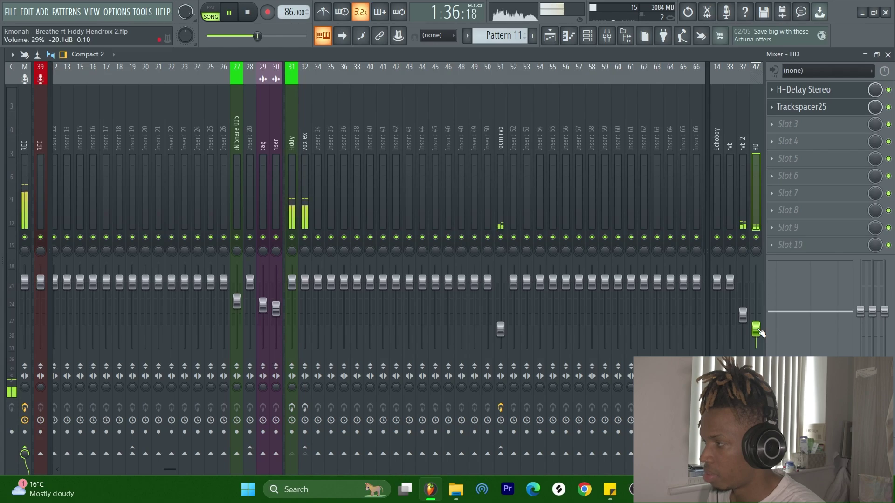
left_click(308, 214)
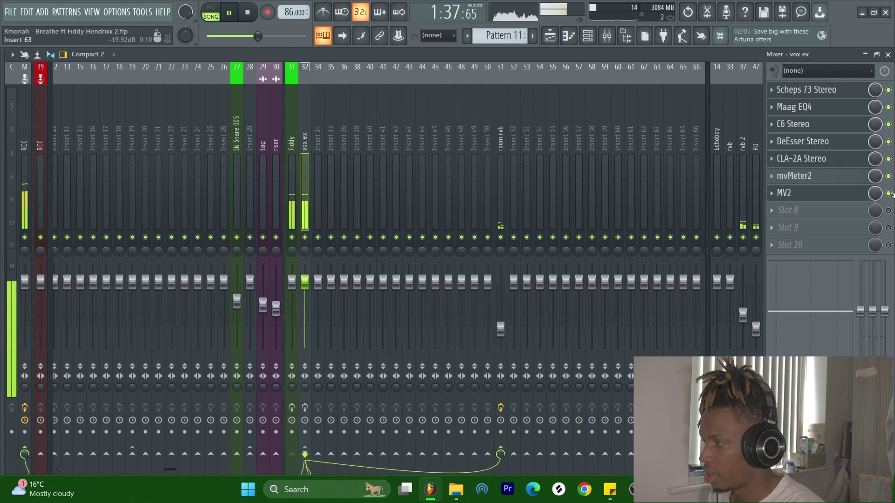
- Move DeEsser Stereo and Trackspacer25 on rvb 2 down to slots 4 and 5, and dismiss the plugin picker for slot 2
left_click(741, 161)
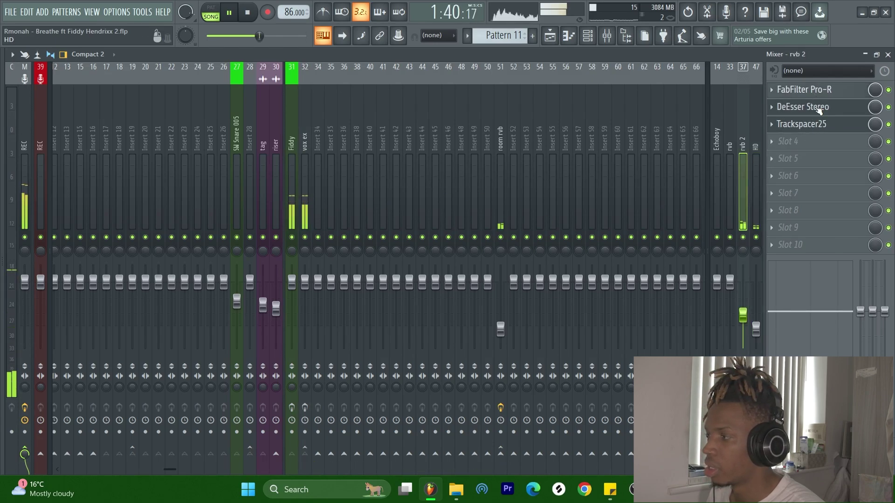
left_click_drag(818, 124, 818, 159)
key("space")
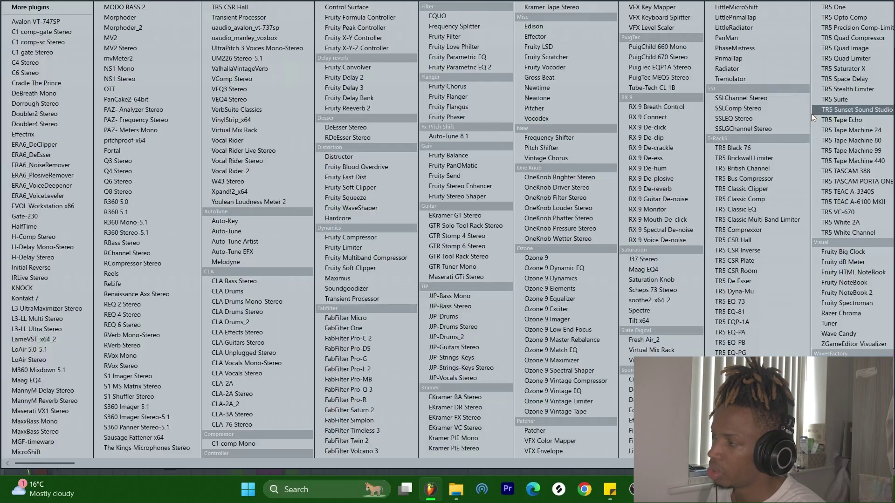
left_click(818, 124)
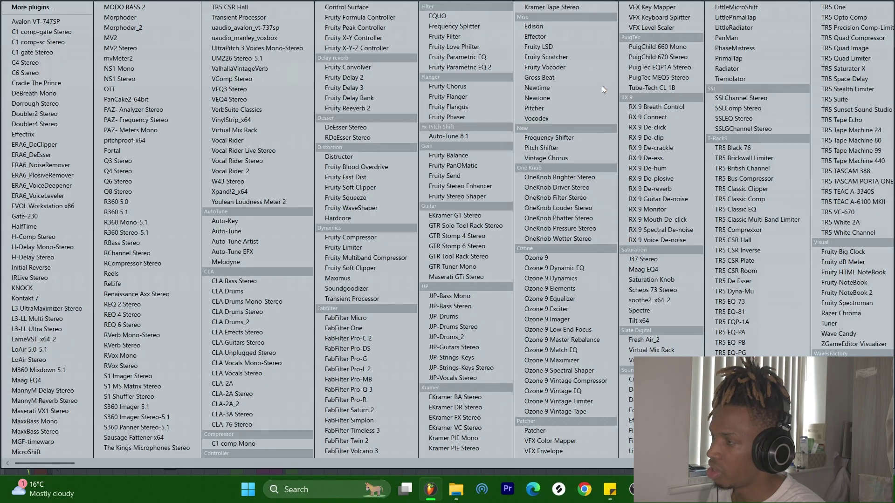
left_click(812, 66)
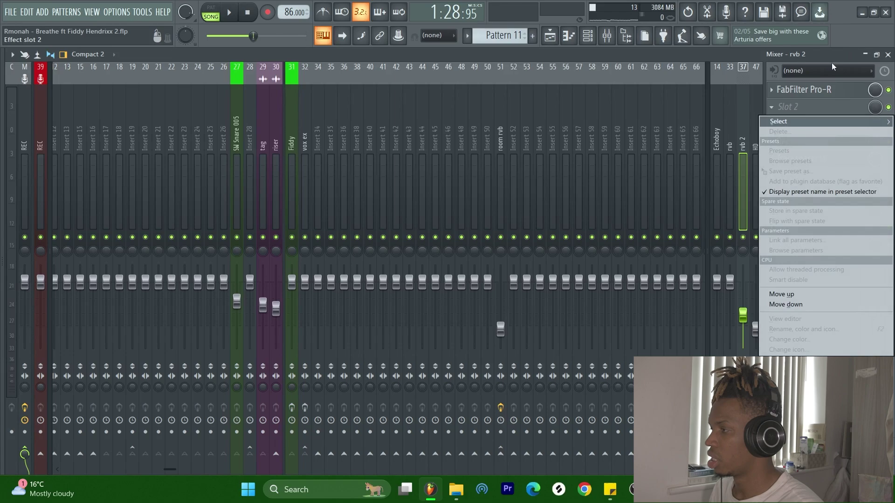
- Set the rvb 2 reverb's HighCut to 6310 Hz, audition it and close the plugin
left_click(828, 94)
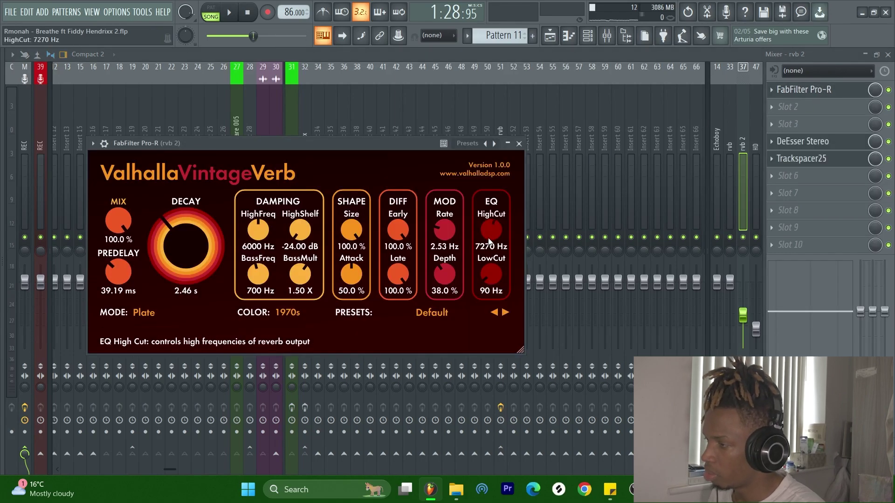
left_click_drag(492, 230, 493, 246)
key("space")
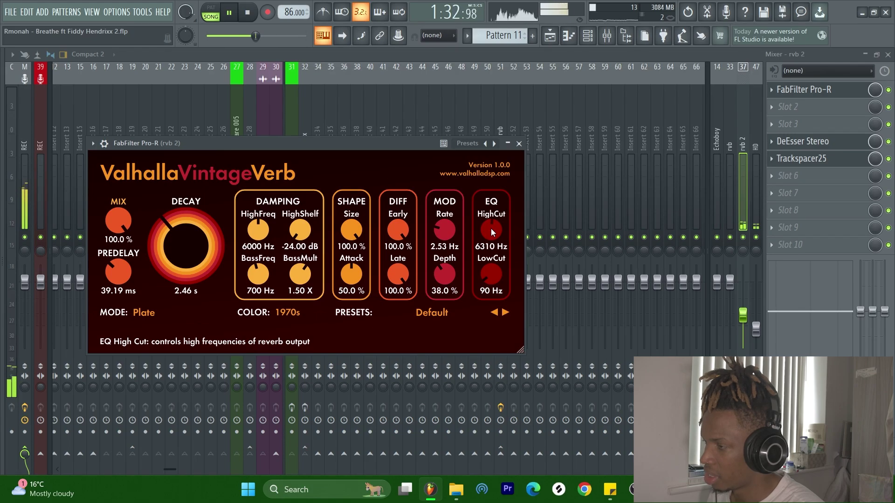
left_click(519, 143)
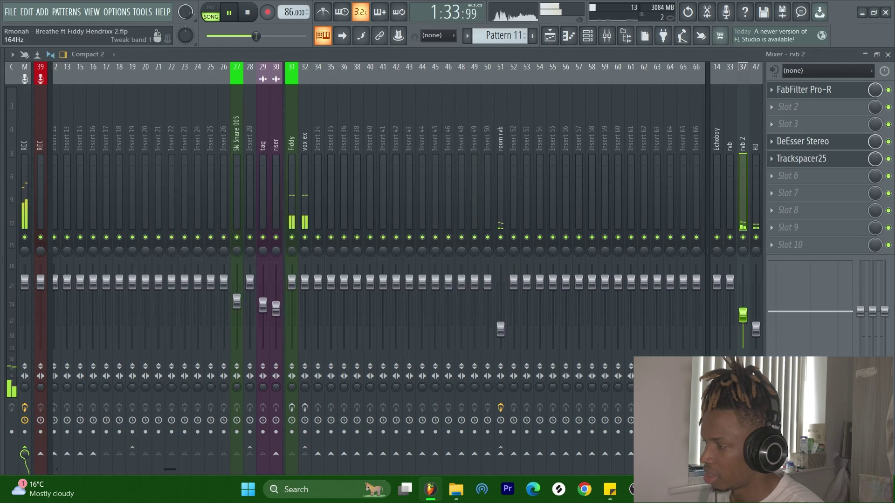
- Select vox ex and audition the vocal with the beat in the playlist from just after bar 37
left_click(302, 199)
left_click(550, 35)
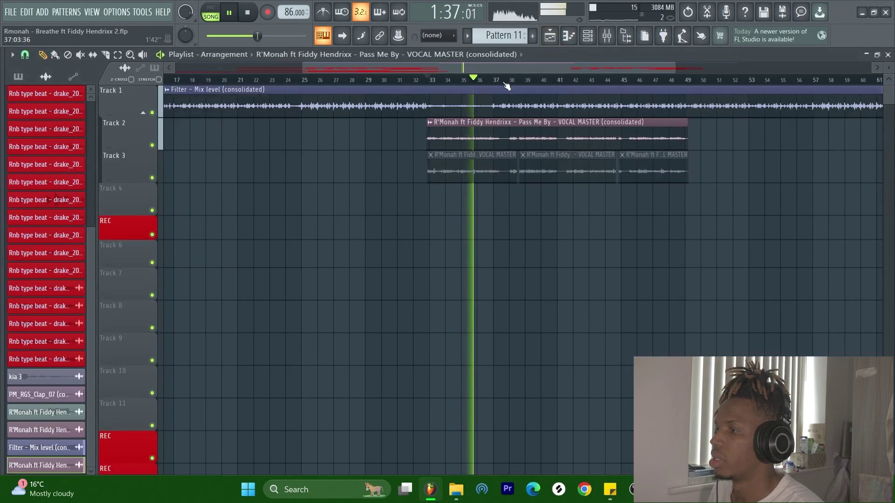
left_click(505, 83)
scroll(506, 84, "down", 3)
scroll(511, 93, "up", 5)
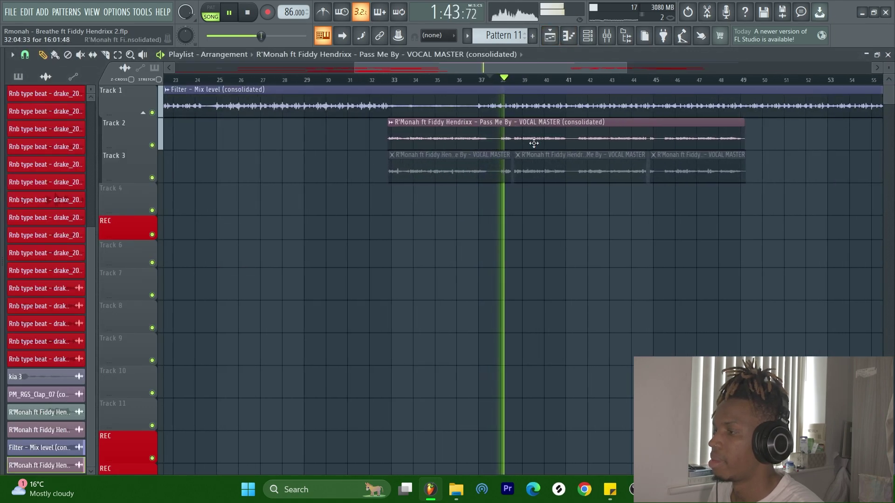
scroll(533, 144, "down", 2)
scroll(534, 142, "up", 3)
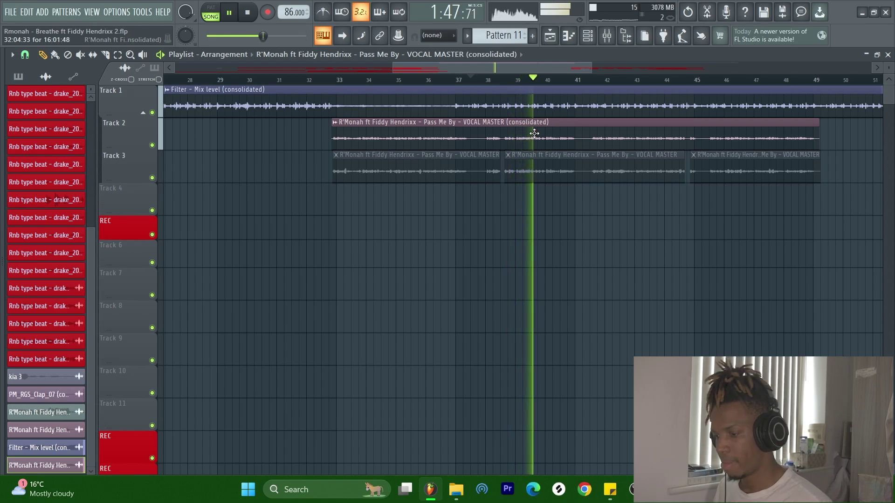
key("space")
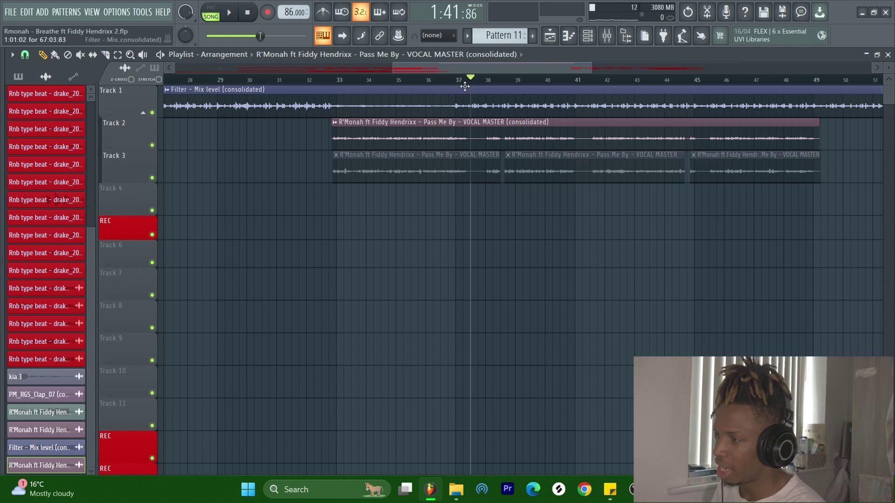
- Mute Track 1 in the playlist and briefly audition the vocal alone from between bars 34 and 35
left_click(385, 80)
left_click(152, 112)
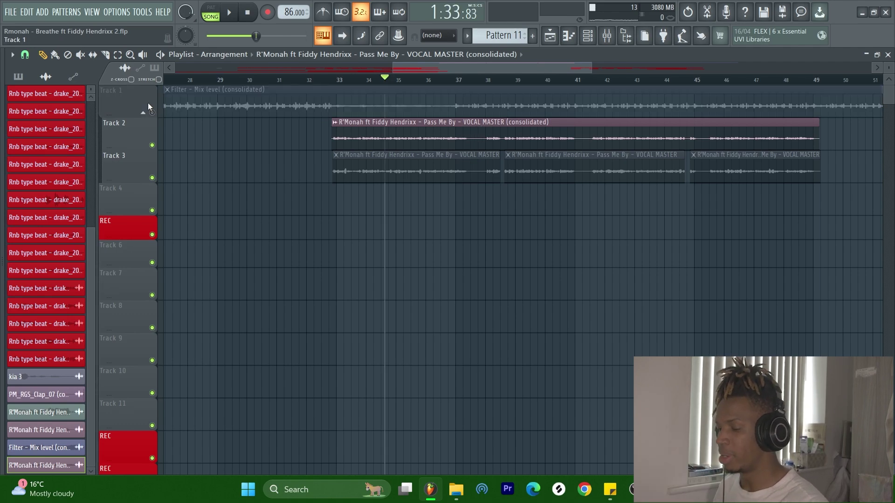
key("space")
key("space")
- Route vox ex to Insert 52 in the mixer and load the Vocal width mixer track state on that insert
key("F9")
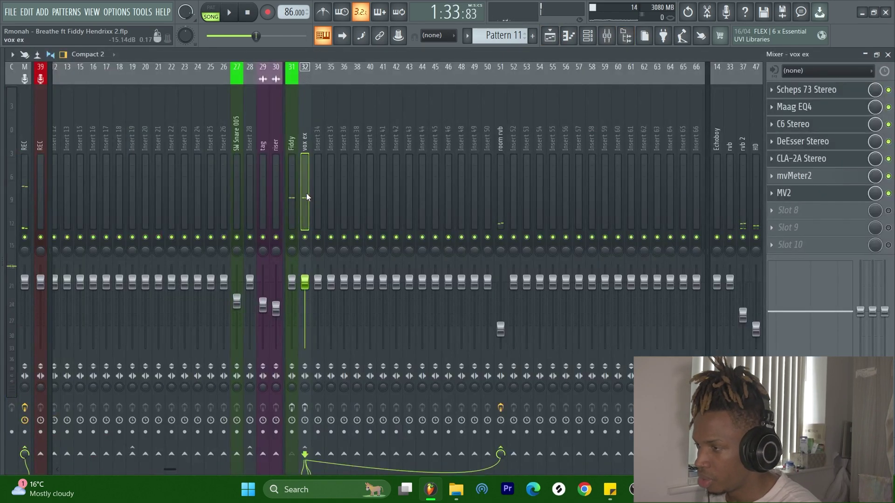
right_click(514, 455)
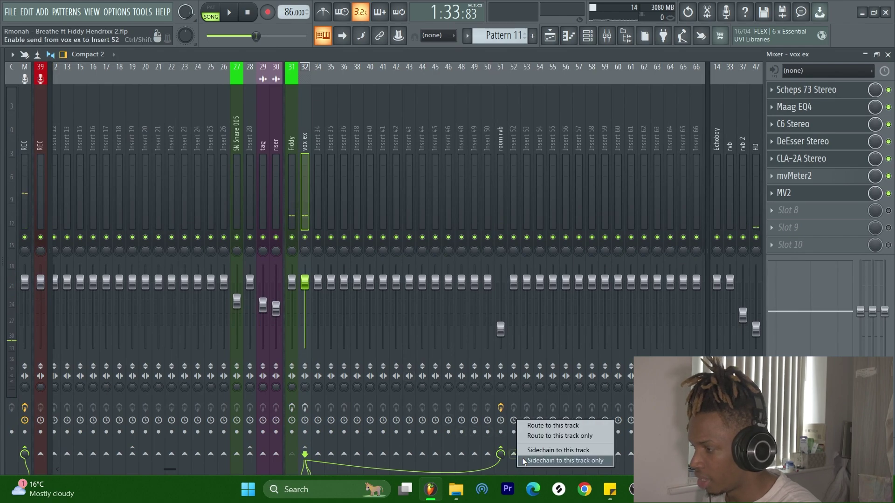
left_click(563, 437)
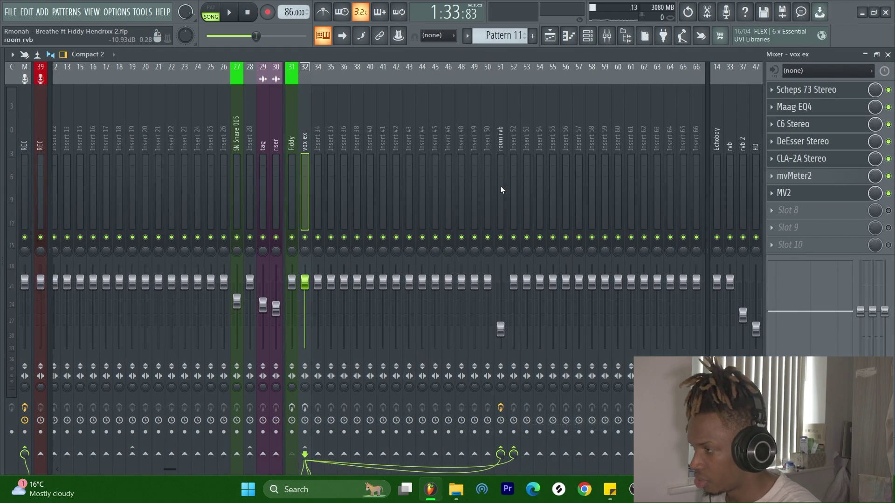
right_click(512, 185)
mouse_move(614, 135)
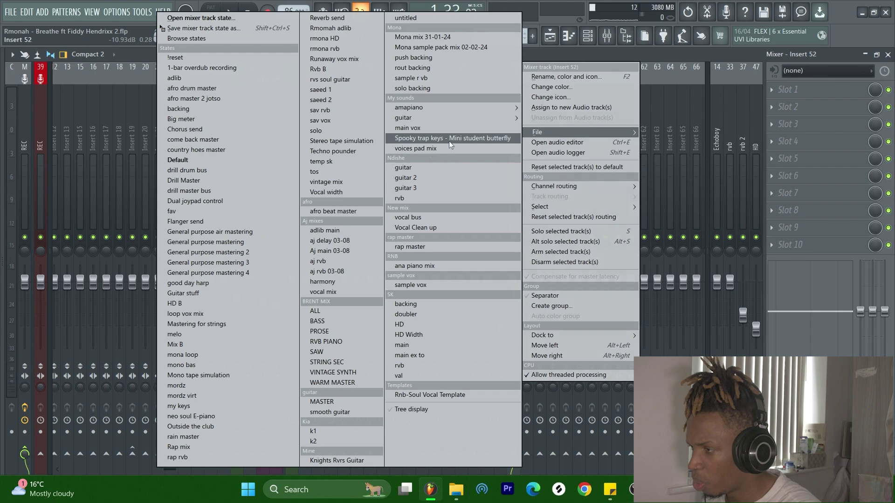
left_click(363, 191)
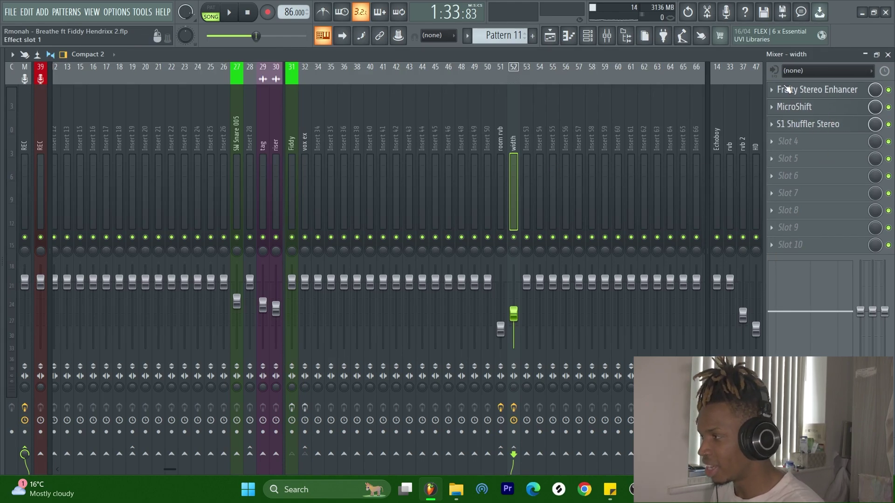
- Examine the width insert's effects: Fruity Stereo Enhancer and its presets, MicroShift, and S1 Shuffler Stereo
left_click(792, 90)
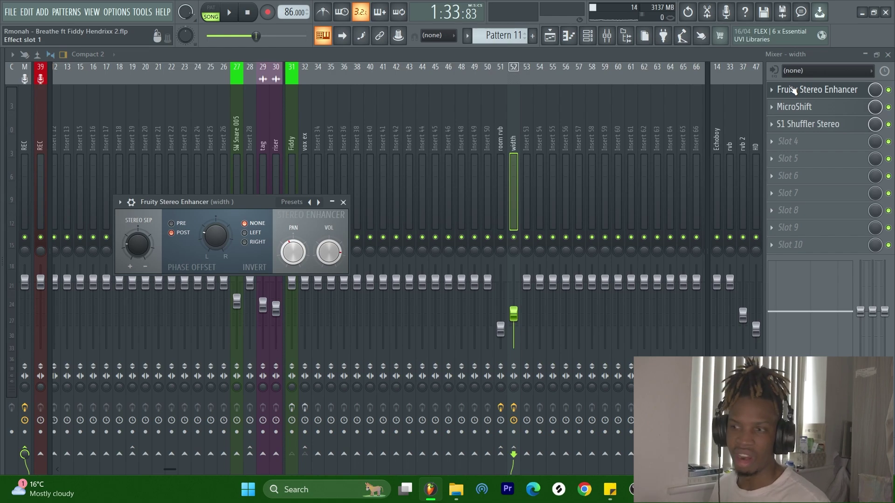
left_click(119, 202)
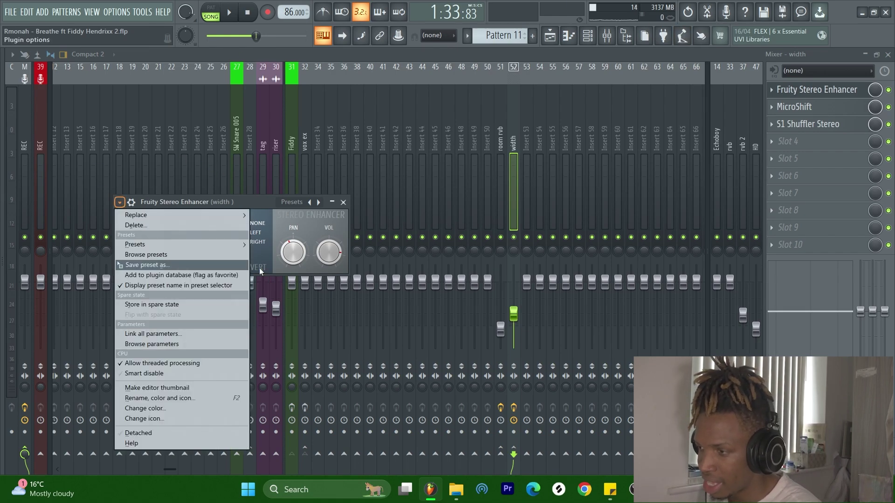
mouse_move(236, 246)
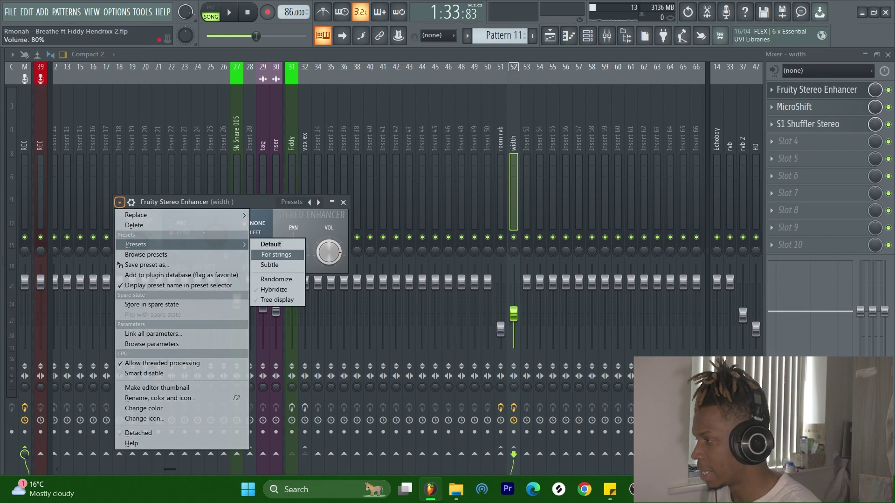
left_click(793, 107)
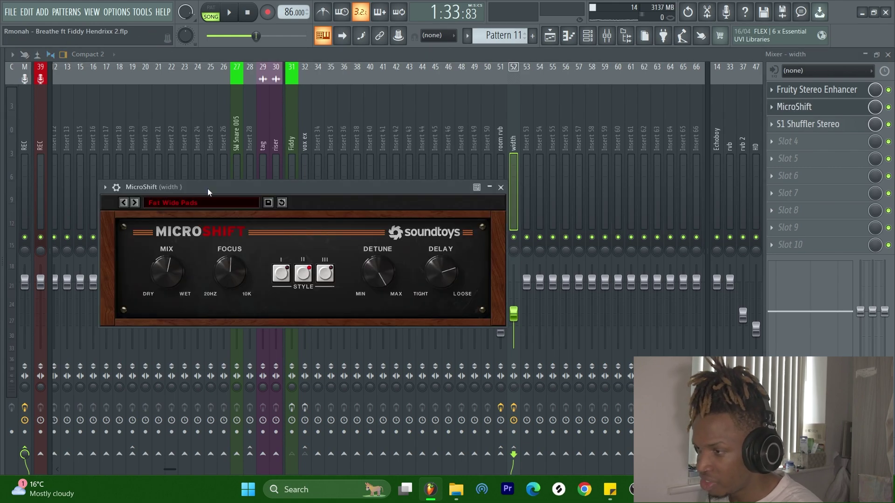
left_click_drag(208, 188, 222, 150)
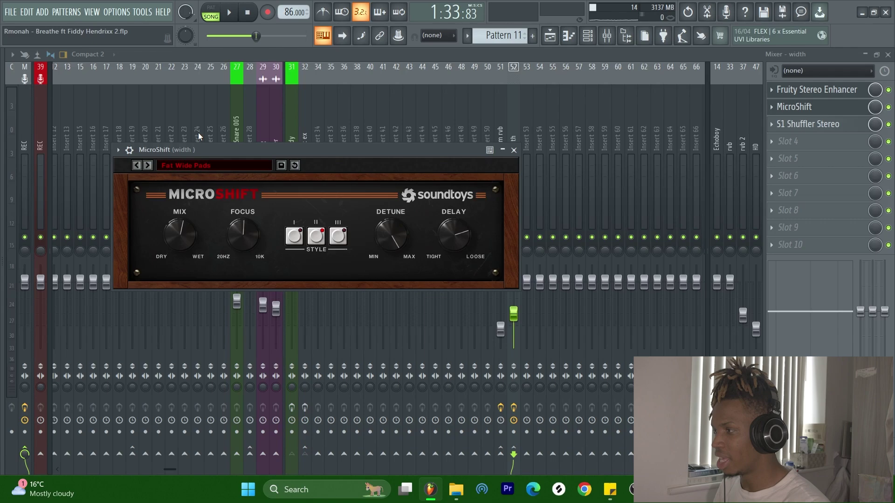
left_click(820, 124)
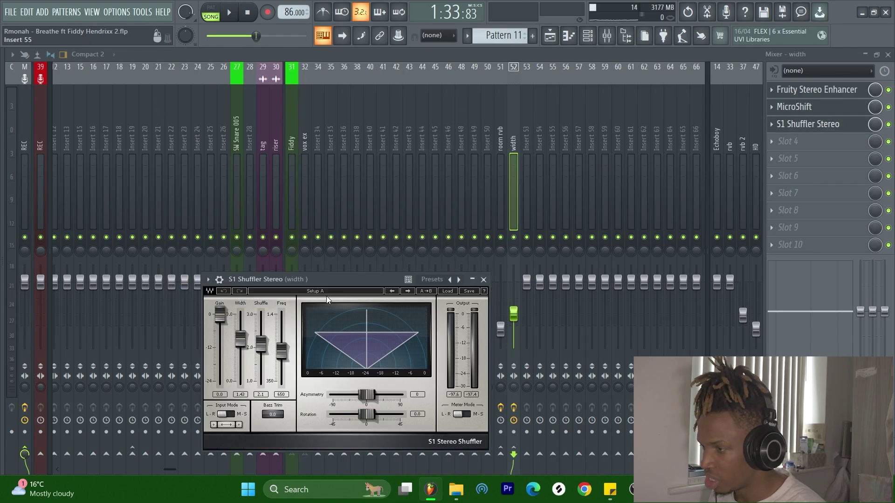
left_click_drag(332, 279, 344, 159)
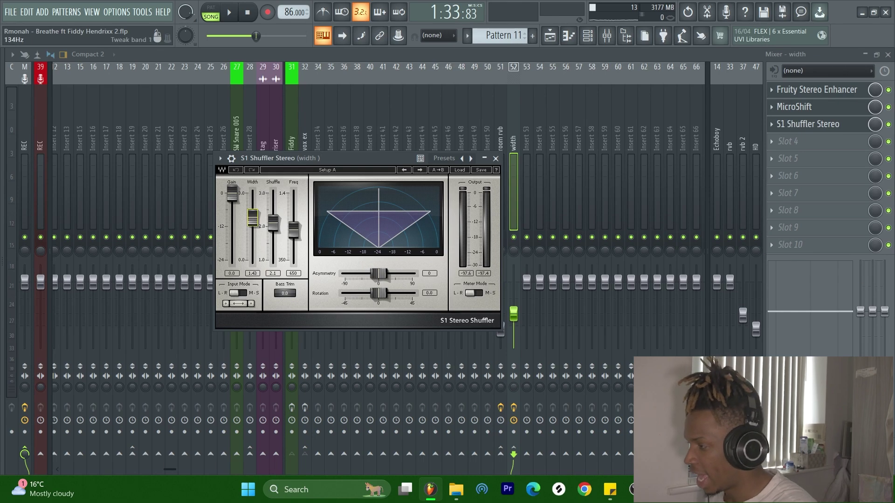
key("Escape")
- Lower the width insert's fader to 29% (-19.9 dB) and audition the song from bar 38
left_click_drag(515, 319, 514, 347)
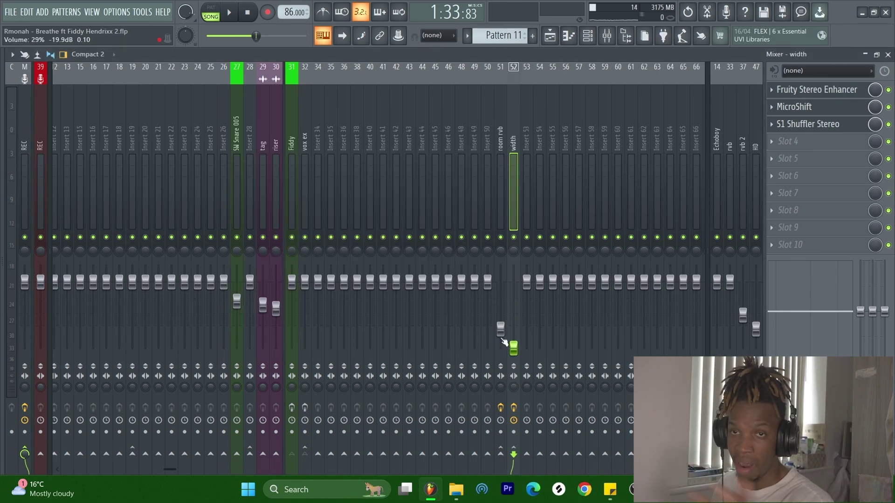
left_click(307, 172)
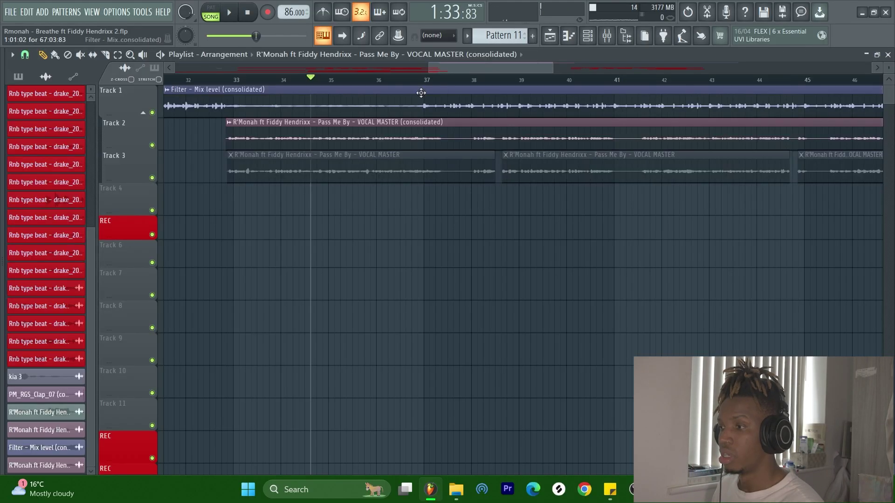
left_click(426, 80)
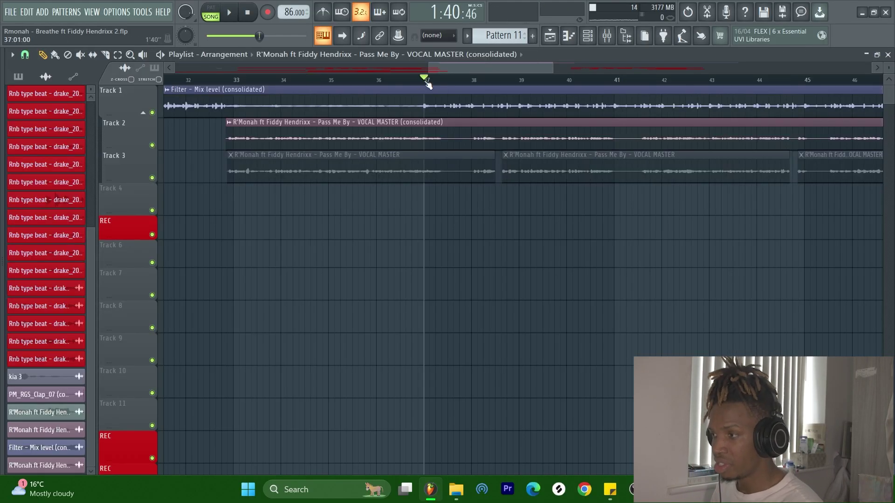
left_click(475, 80)
key("space")
key("F9")
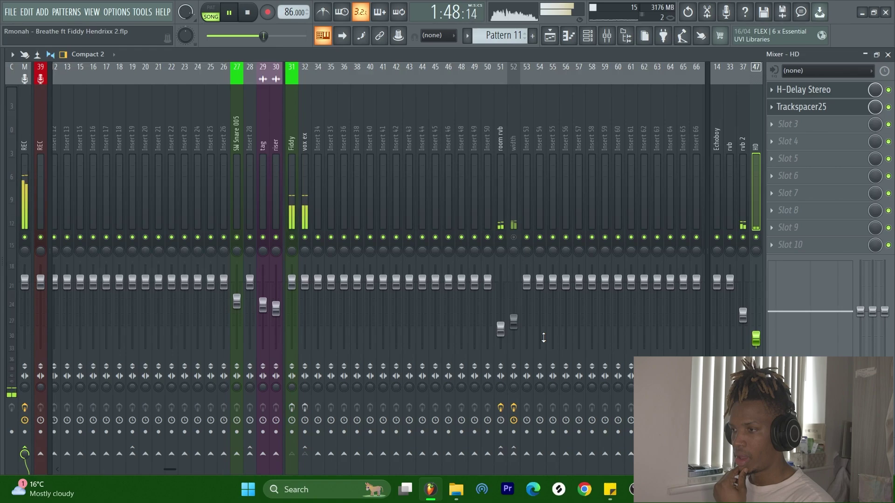
key("space")
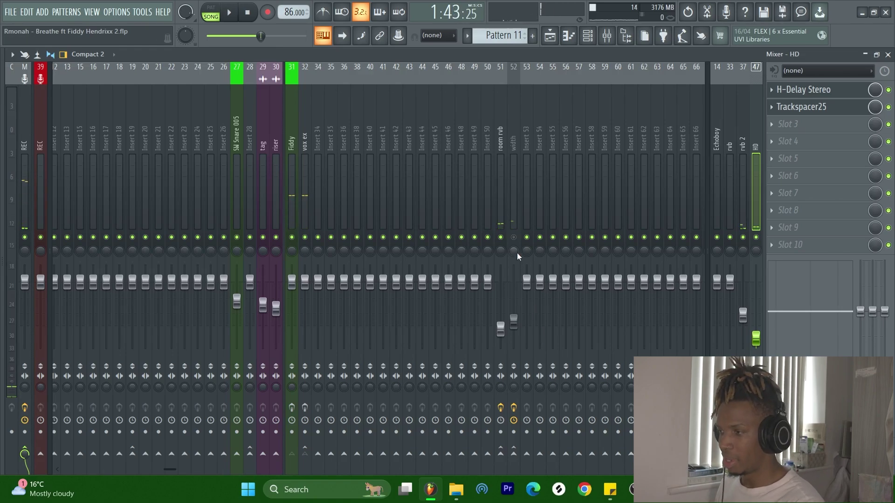
- Unmute the width insert and set its fader to 32% (-18.9 dB) while auditioning the song
left_click(515, 252)
key("space")
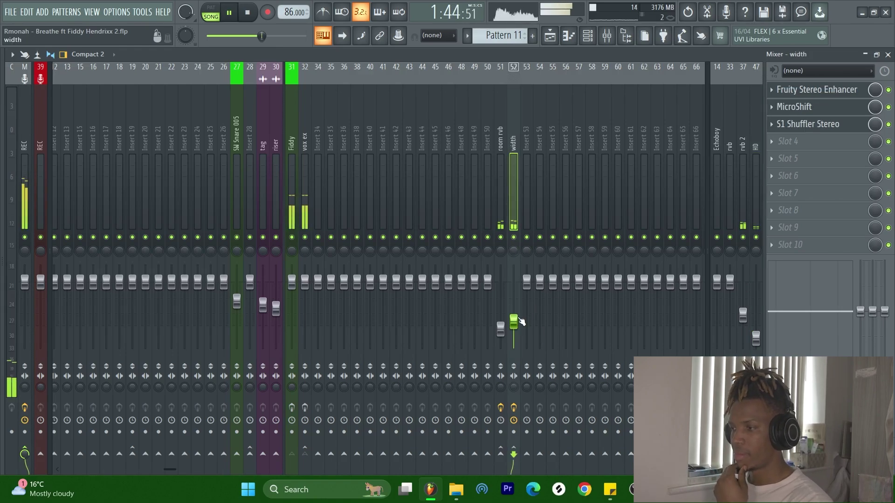
left_click_drag(513, 322, 513, 327)
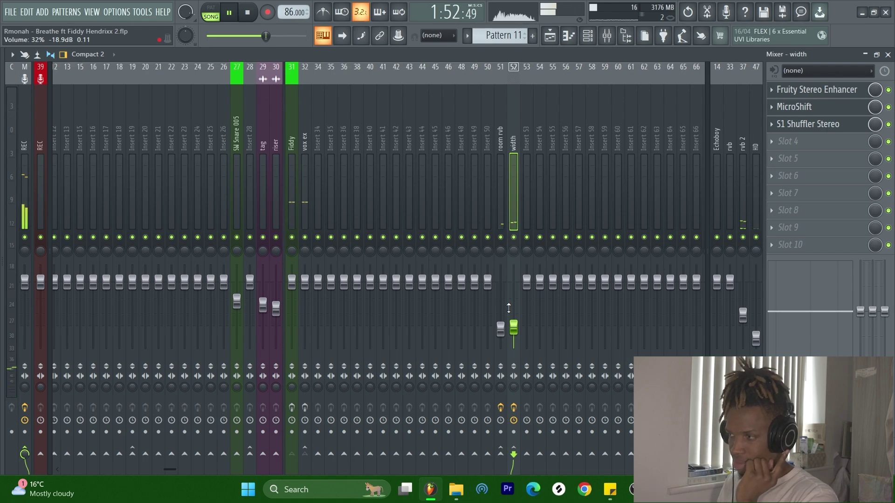
key("space")
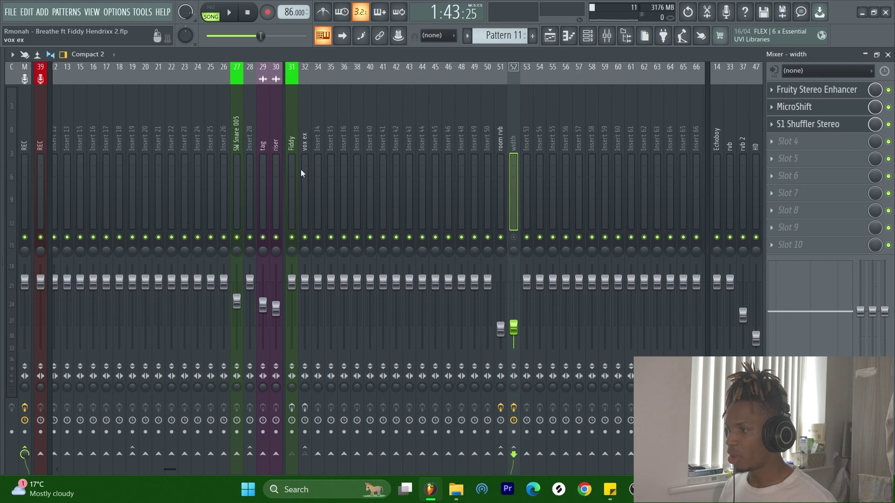
- Examine the Fiddy insert's effect chain and its Tube-Tech CL 1B compressor settings, then minimize the compressor window
scroll(544, 163, "left", 9)
scroll(546, 162, "right", 9)
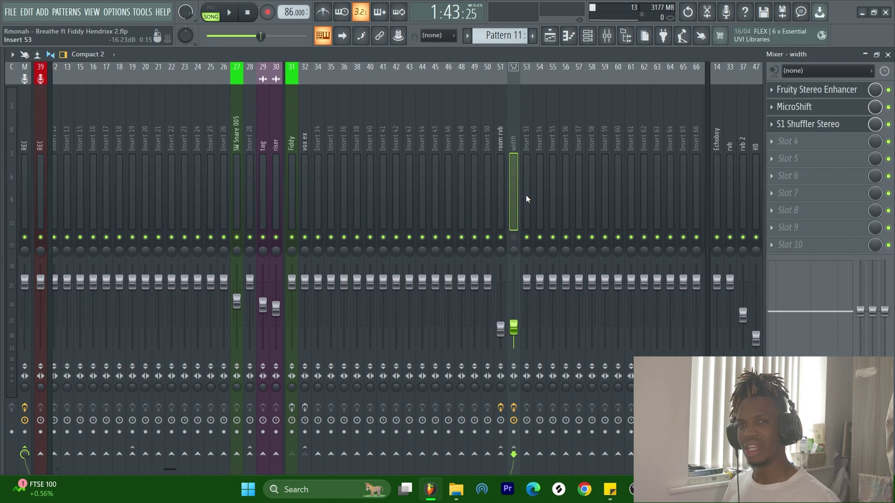
left_click(293, 161)
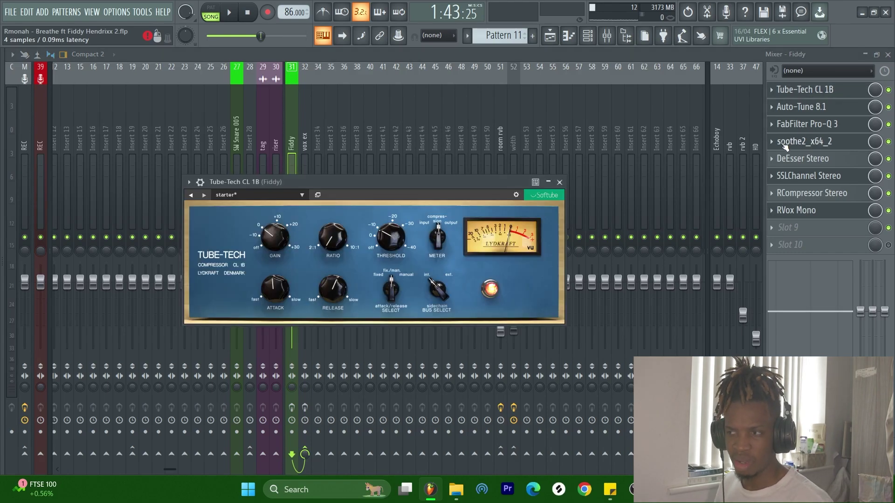
left_click(548, 181)
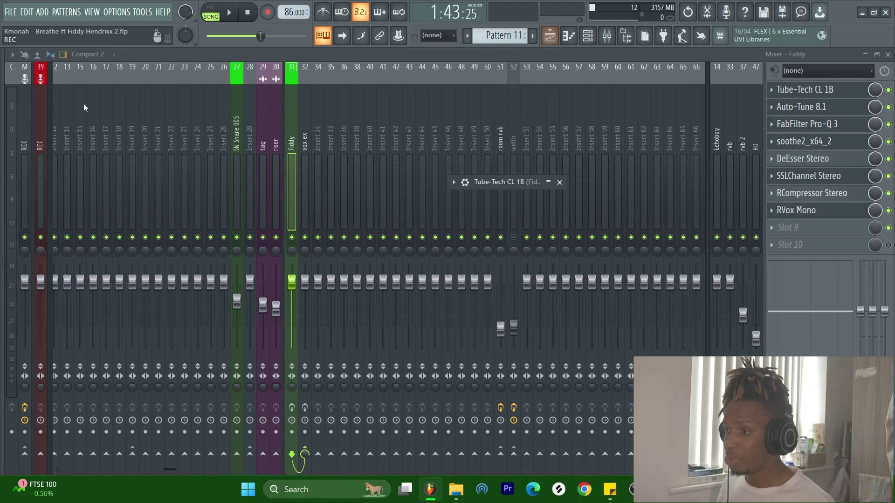
- Move DeEsser Stereo ahead of C6 Stereo in the vox ex insert's effect chain
left_click(303, 186)
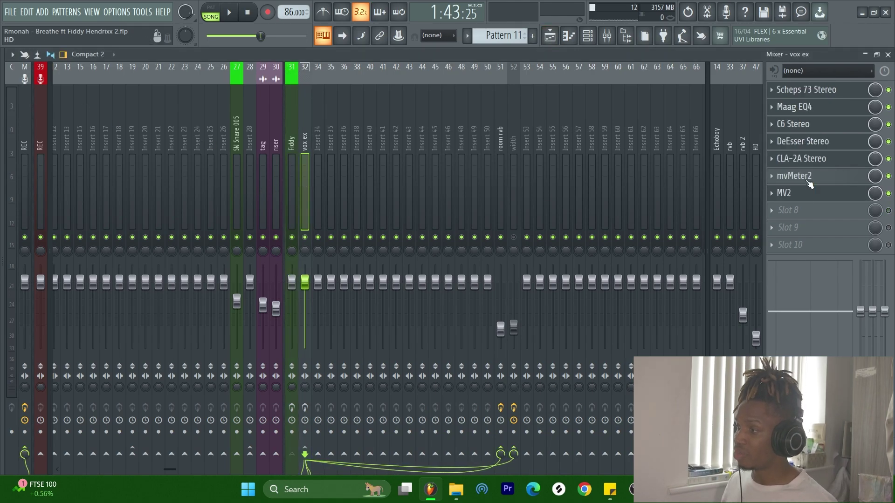
left_click_drag(802, 141, 803, 124)
left_click_drag(811, 175, 810, 156)
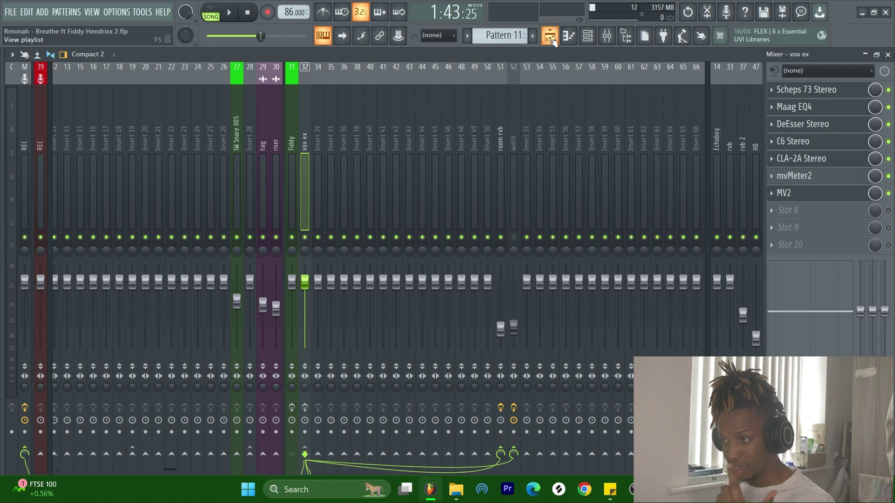
left_click(294, 139)
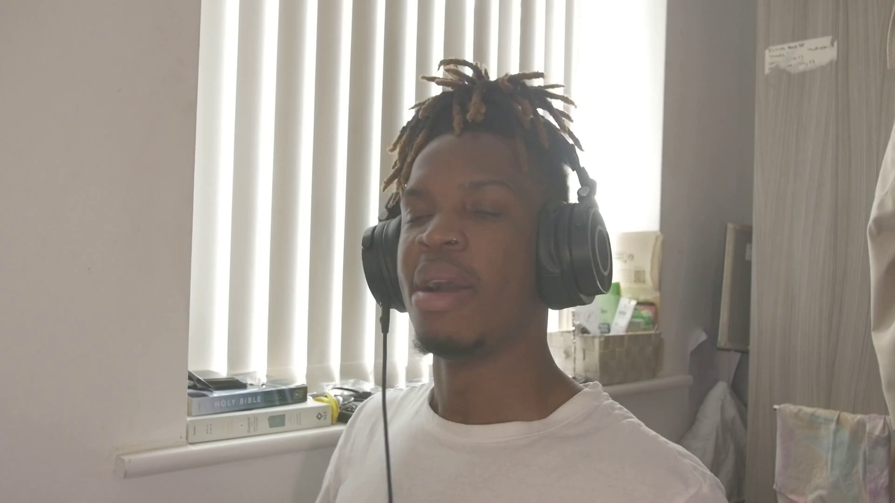